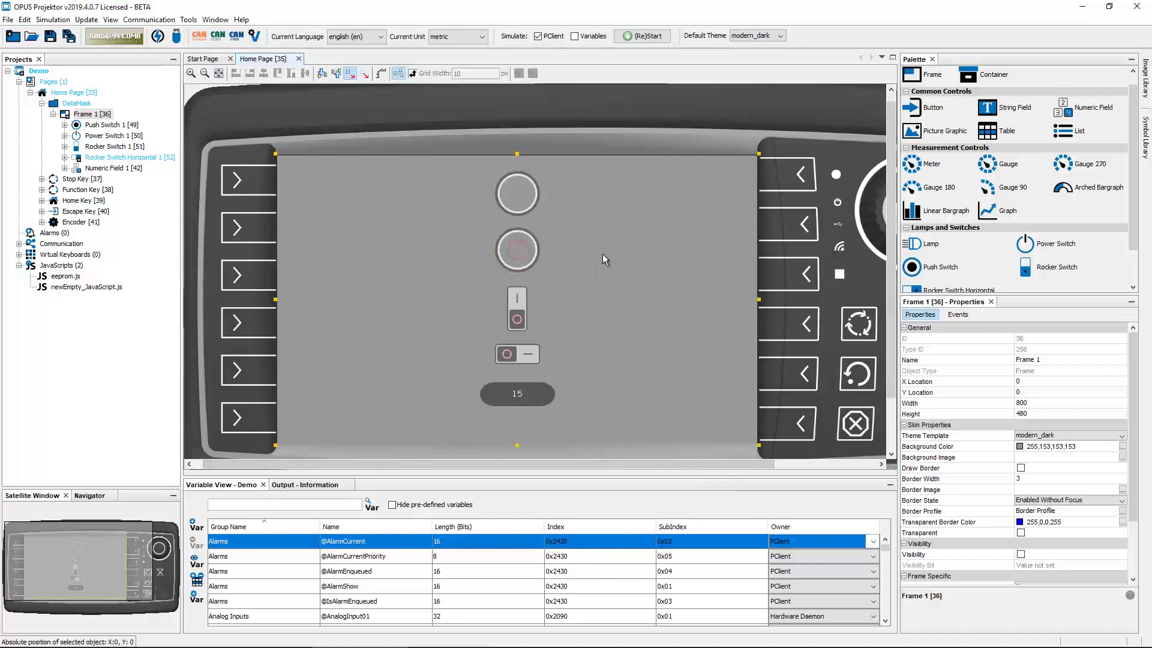
Move Push Switch 1 near the top of Frame 1 and lock its position with Lock Object.
drag(518, 208, 503, 193)
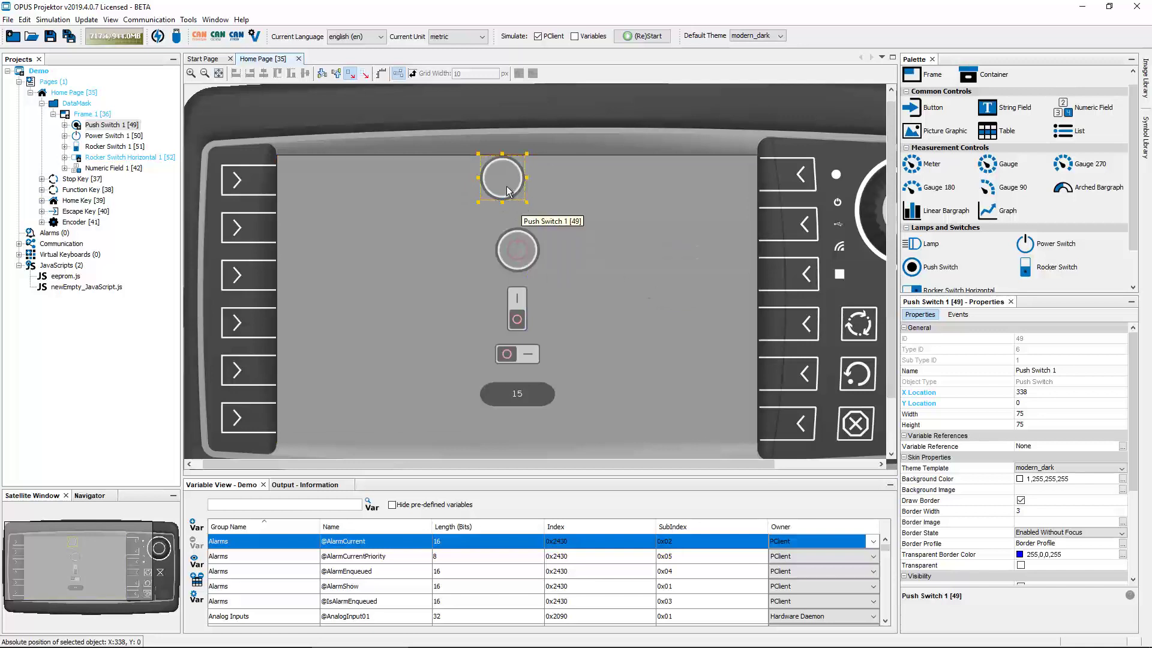
drag(506, 184, 524, 194)
right_click(524, 194)
mouse_move(602, 297)
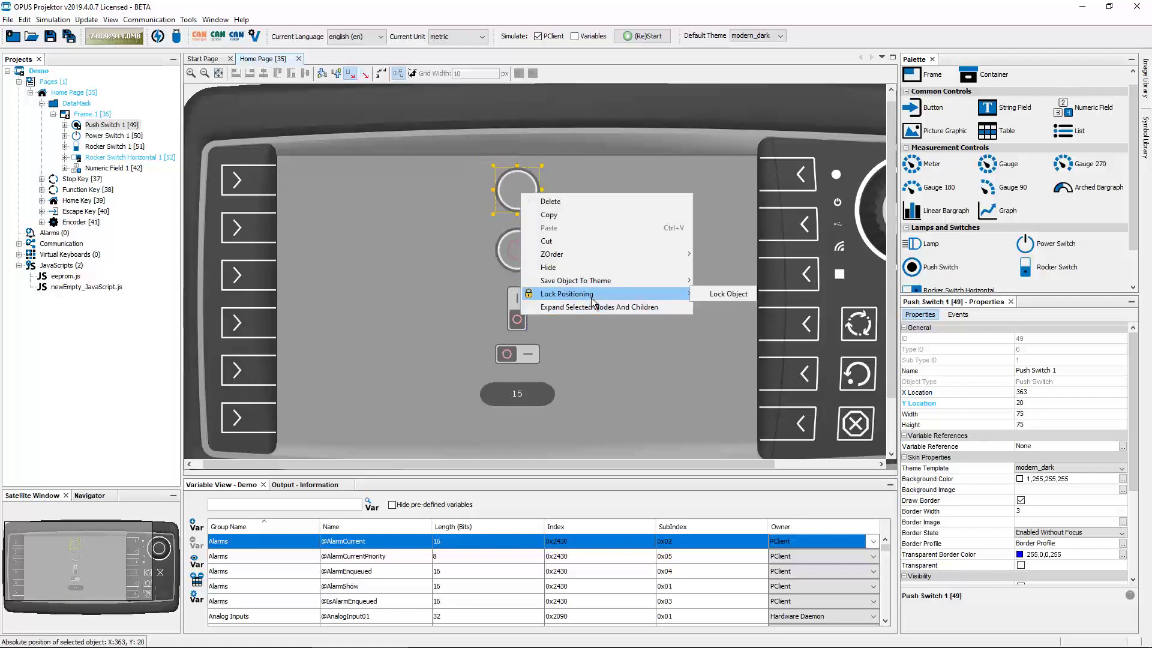
click(731, 294)
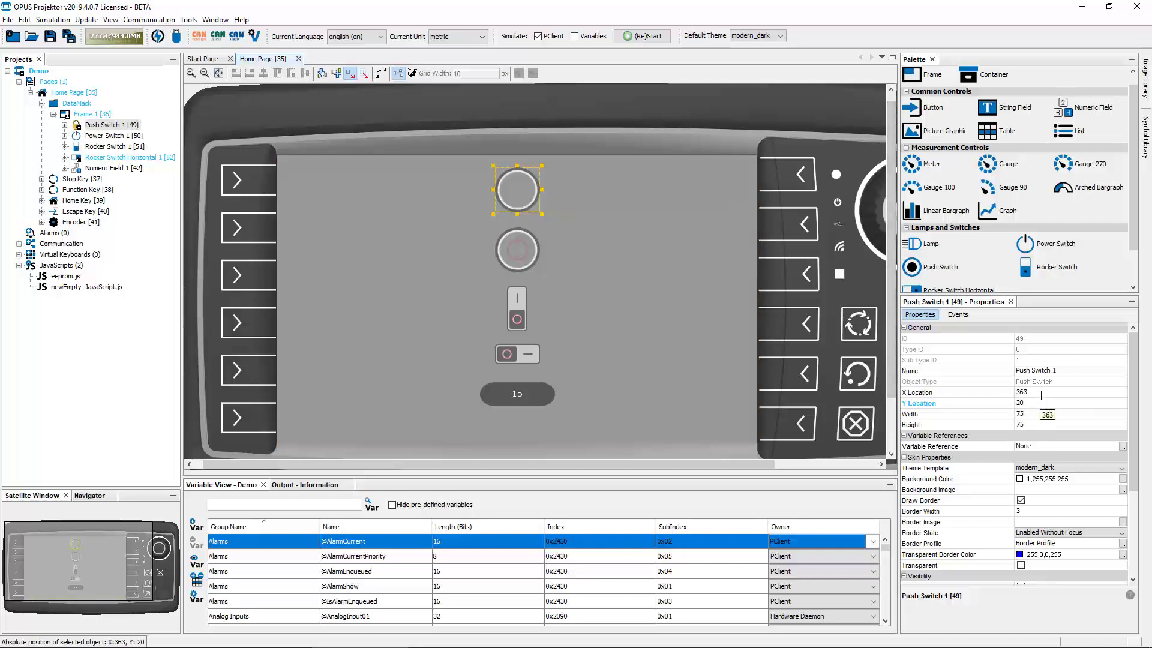
Set Push Switch 1's X Location to 500 and Y Location to 50 in Properties.
click(1020, 393)
text(500)
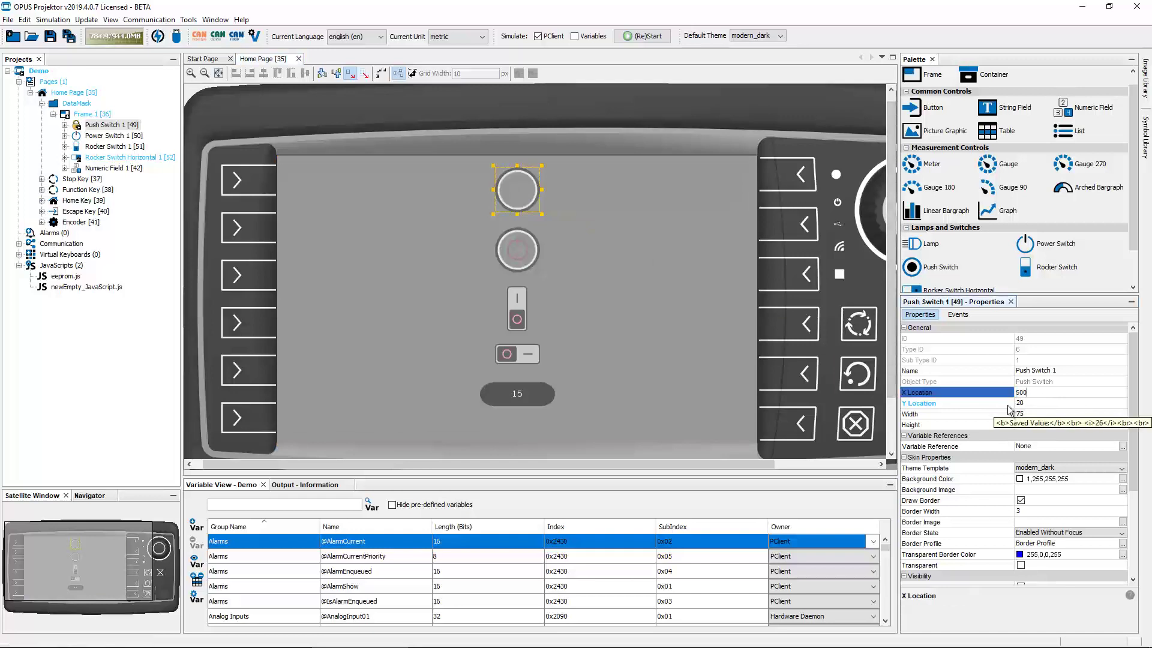
key(Return)
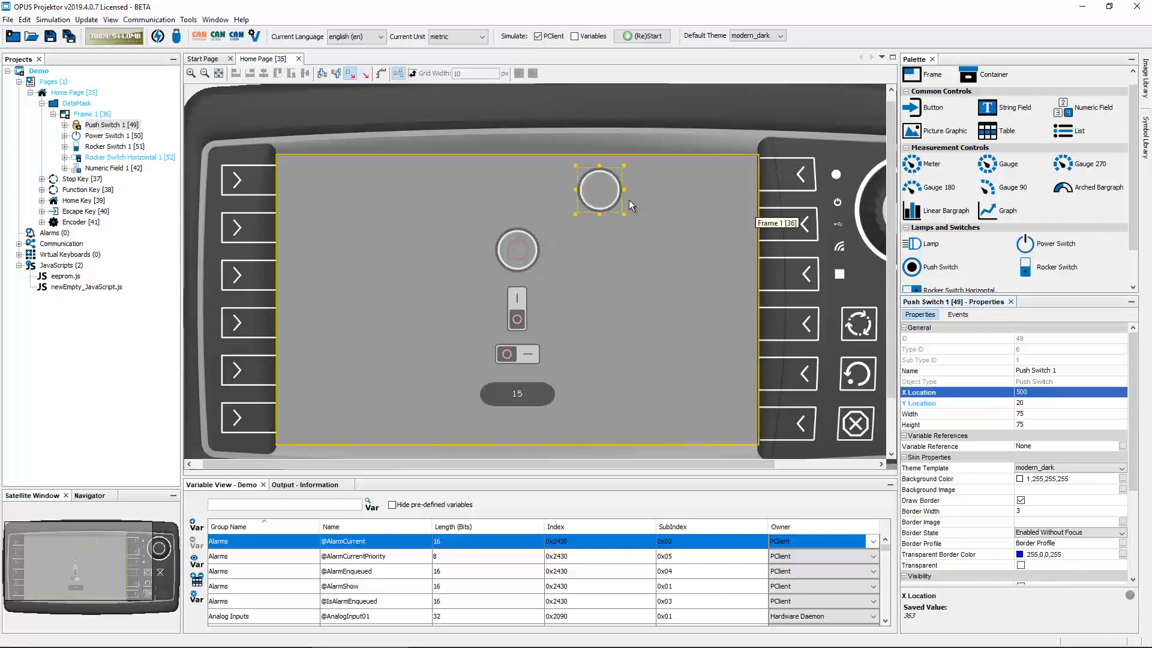
click(602, 195)
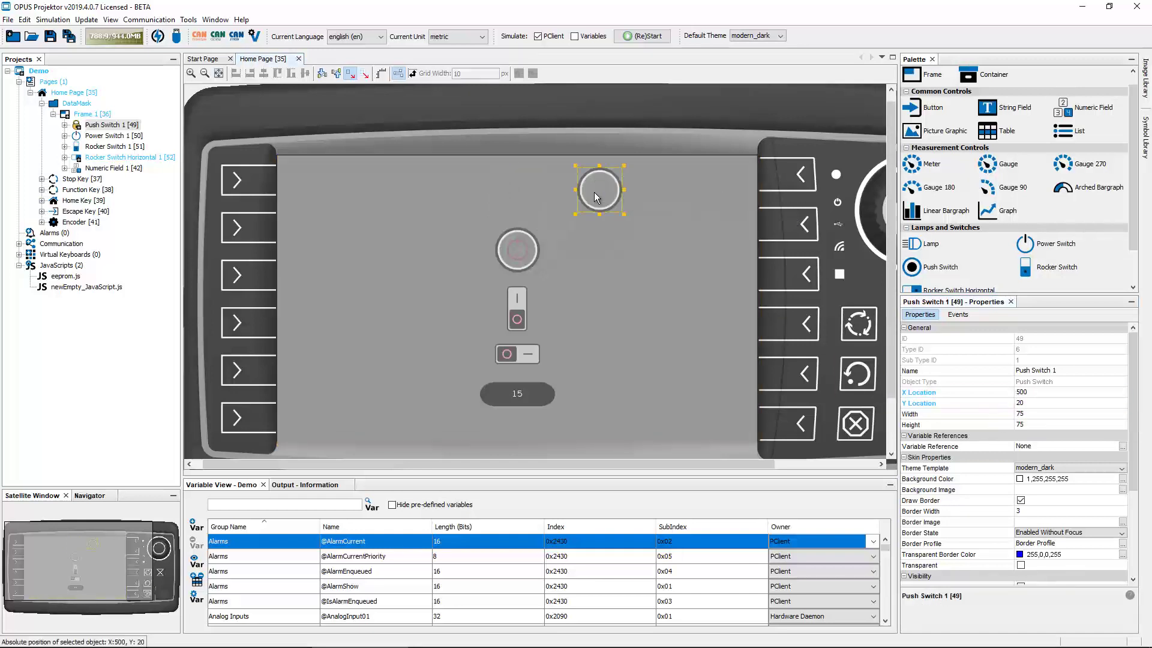
click(1039, 402)
text(50)
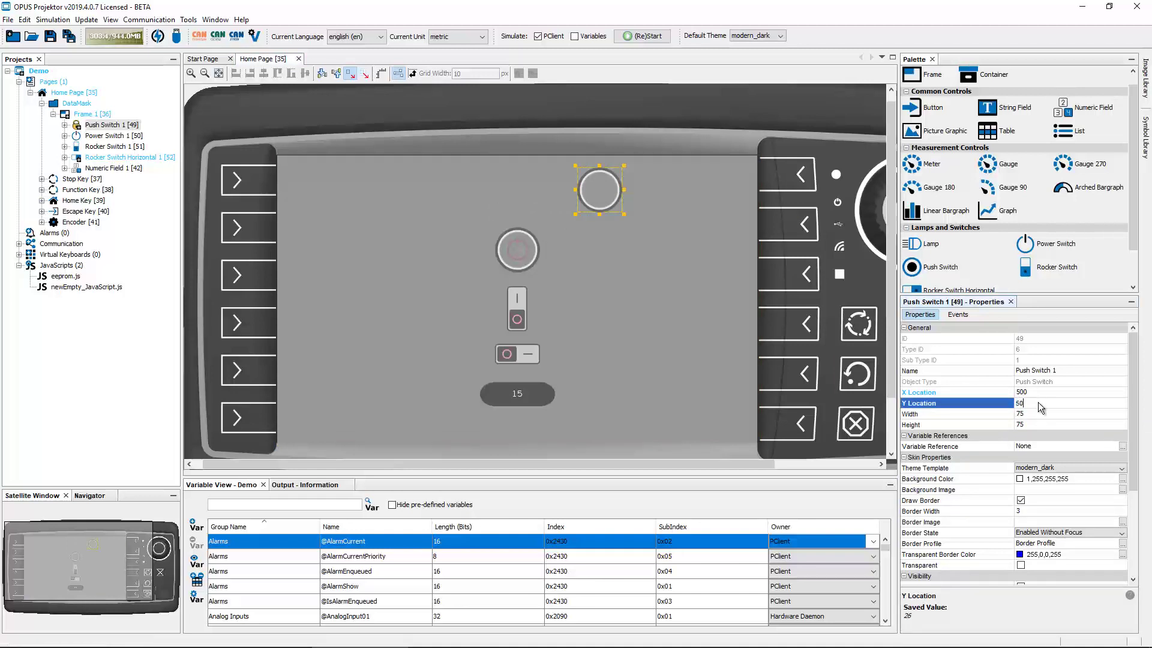
key(Return)
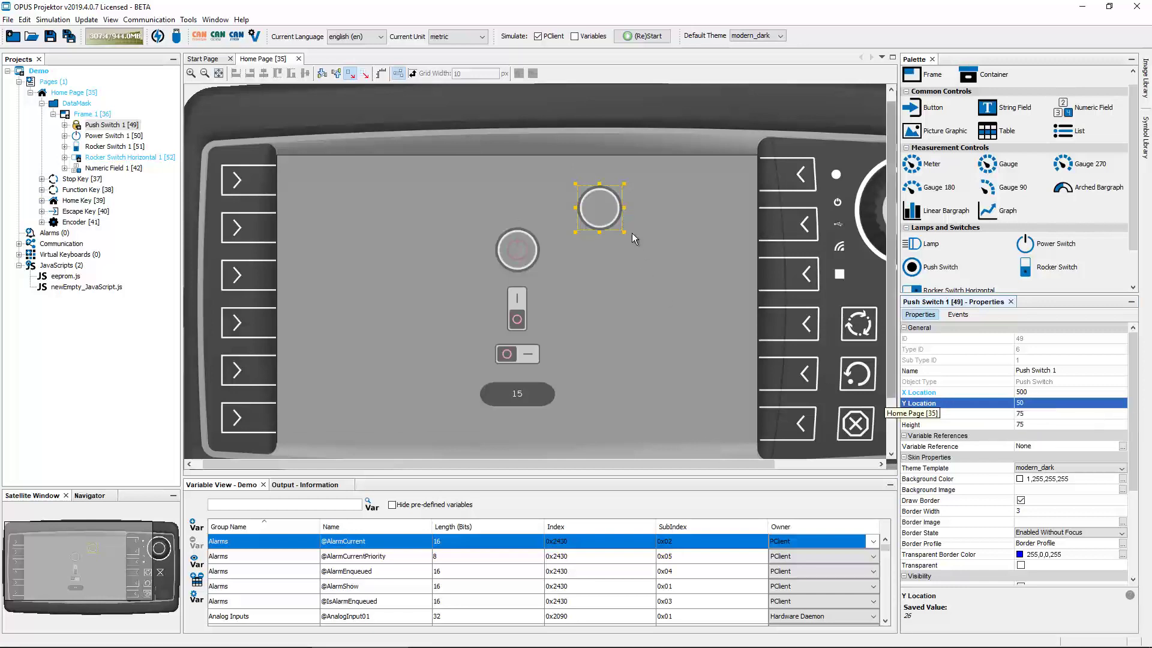
click(604, 214)
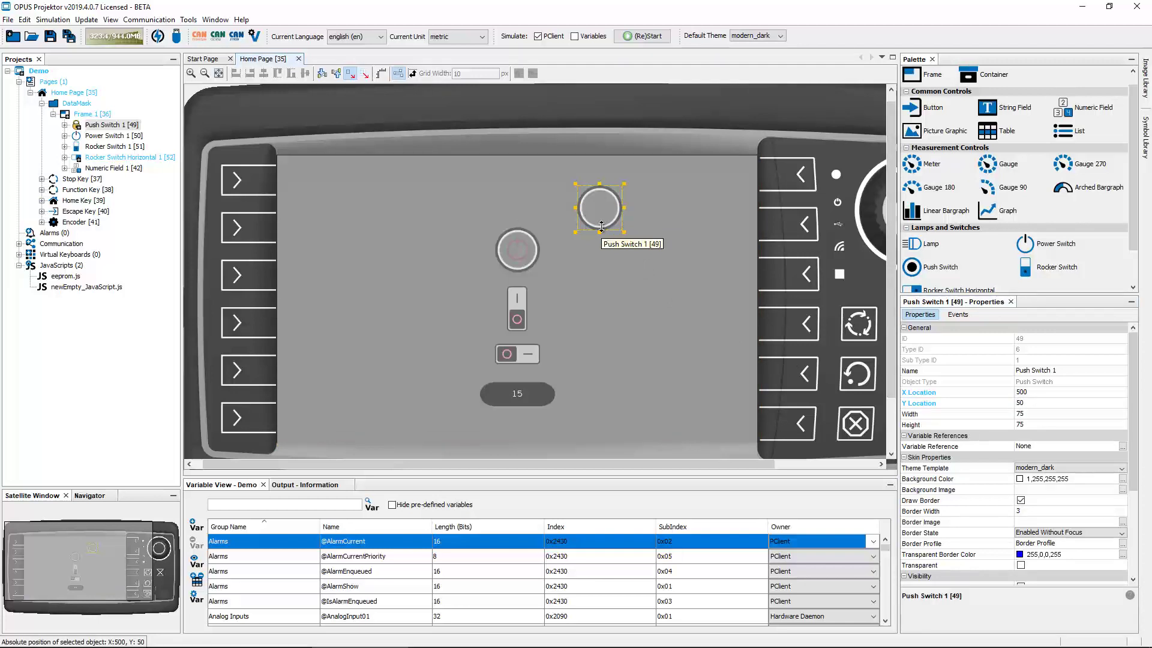
Select Power Switch 1, Rocker Switch 1, Rocker Switch Horizontal 1 and Numeric Field 1, then lock their positions together.
click(517, 250)
ctrl+click(517, 315)
ctrl+click(511, 354)
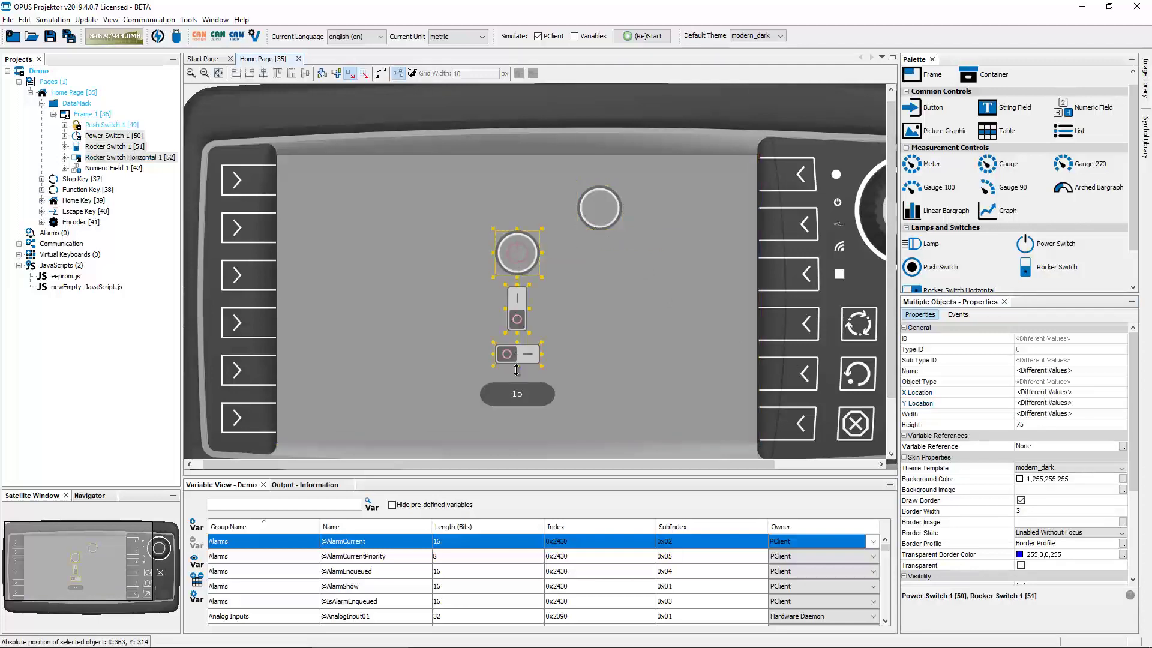
ctrl+click(518, 394)
right_click(515, 349)
mouse_move(573, 450)
click(740, 452)
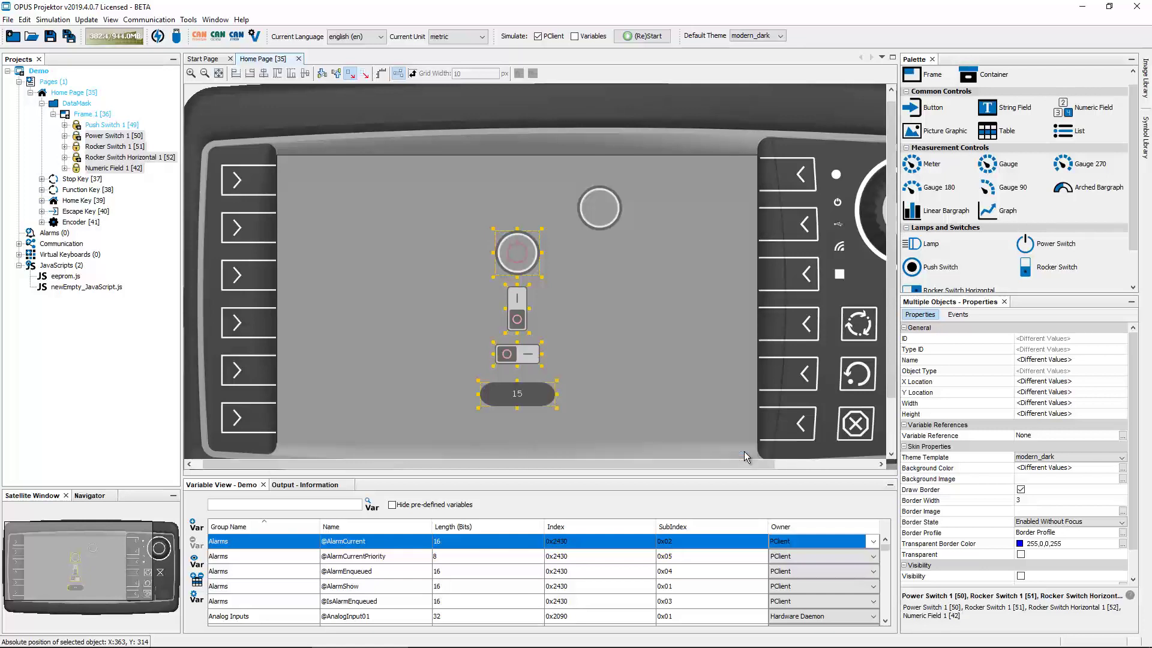
click(612, 360)
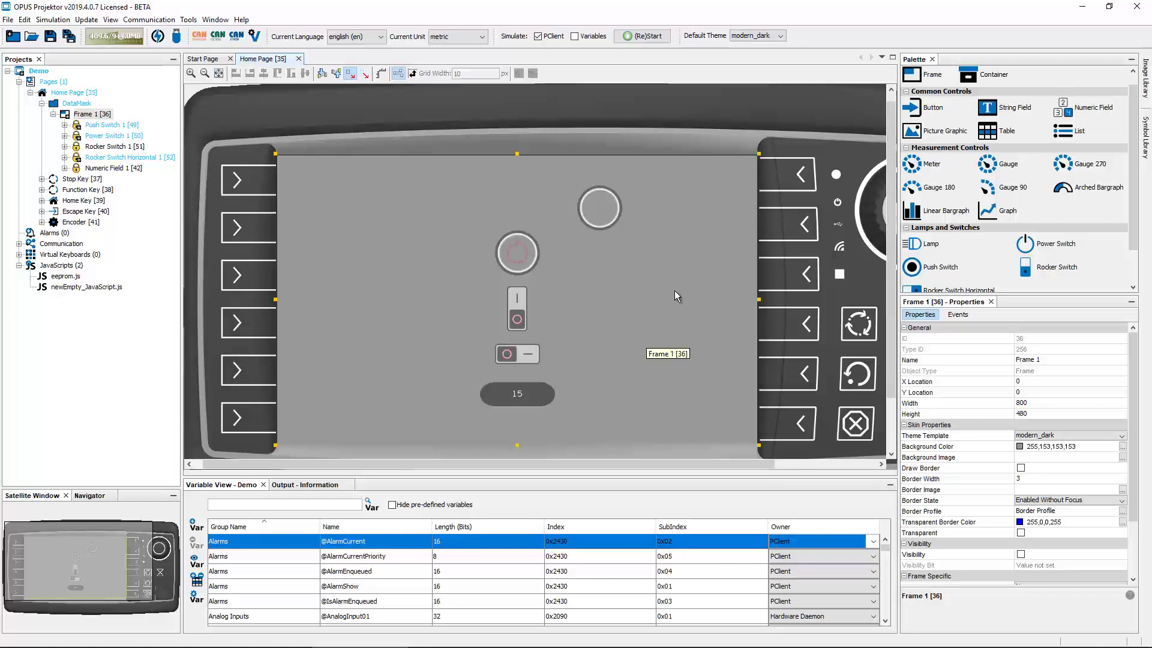
Hide pre-defined variables, add New Variable_1, and drop a new Numeric Field onto the frame.
click(392, 505)
click(196, 527)
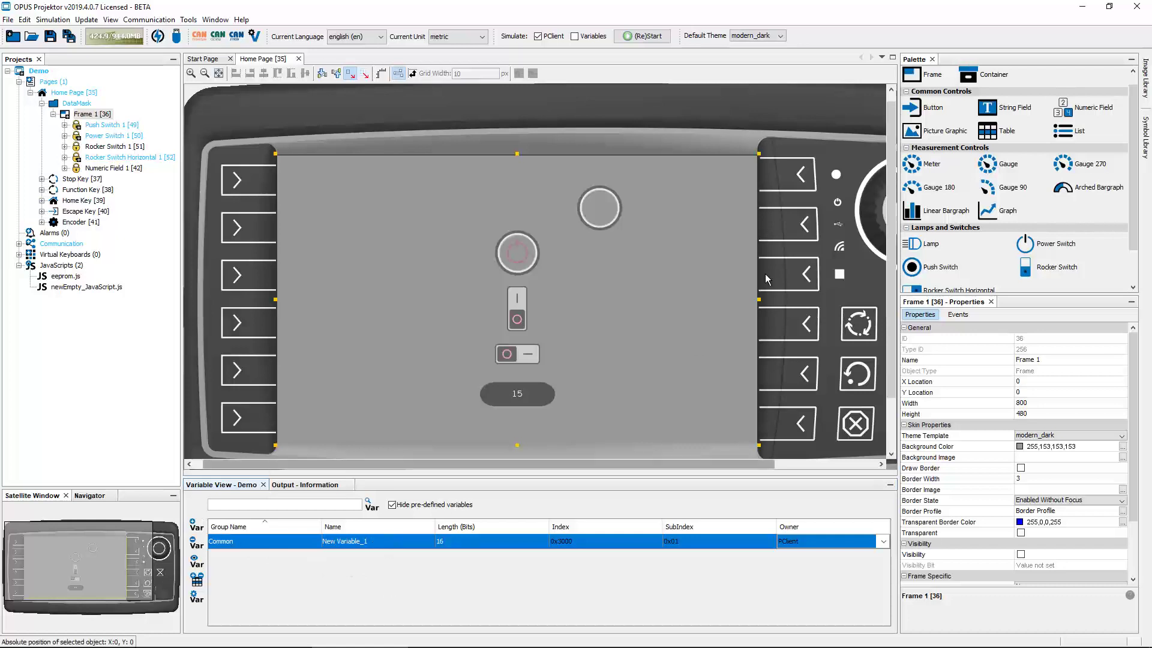
drag(1065, 108, 601, 278)
scroll(1005, 471, down, 1)
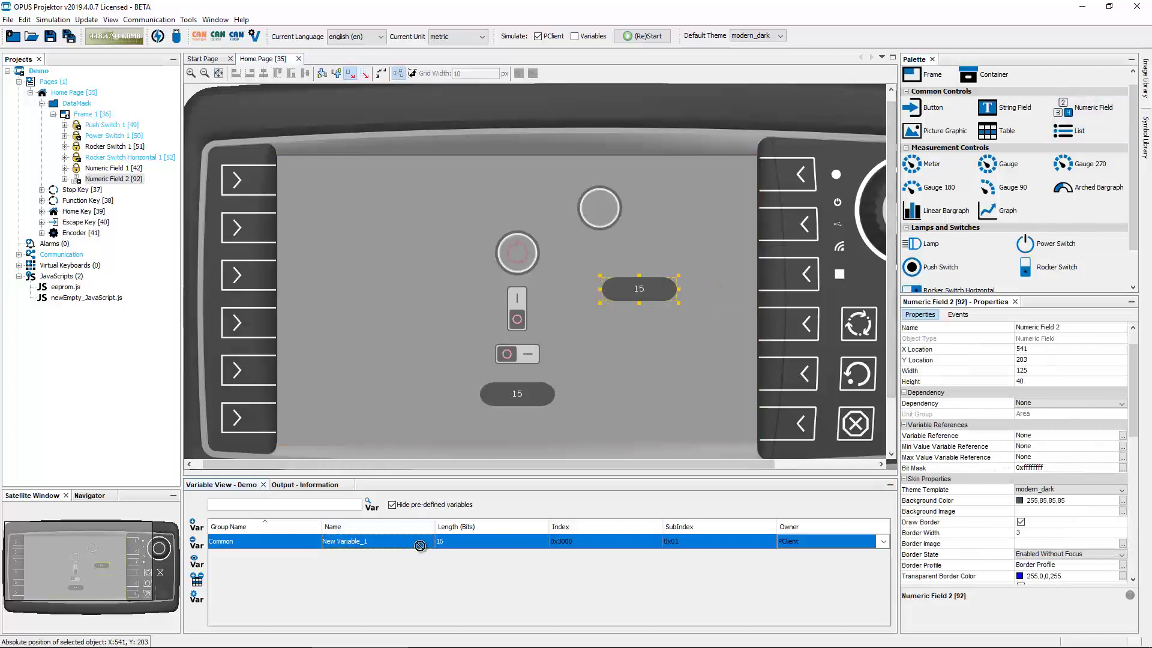
Link Numeric Field 2 to New Variable_1 and set it as an input field.
right_click(633, 288)
mouse_move(672, 294)
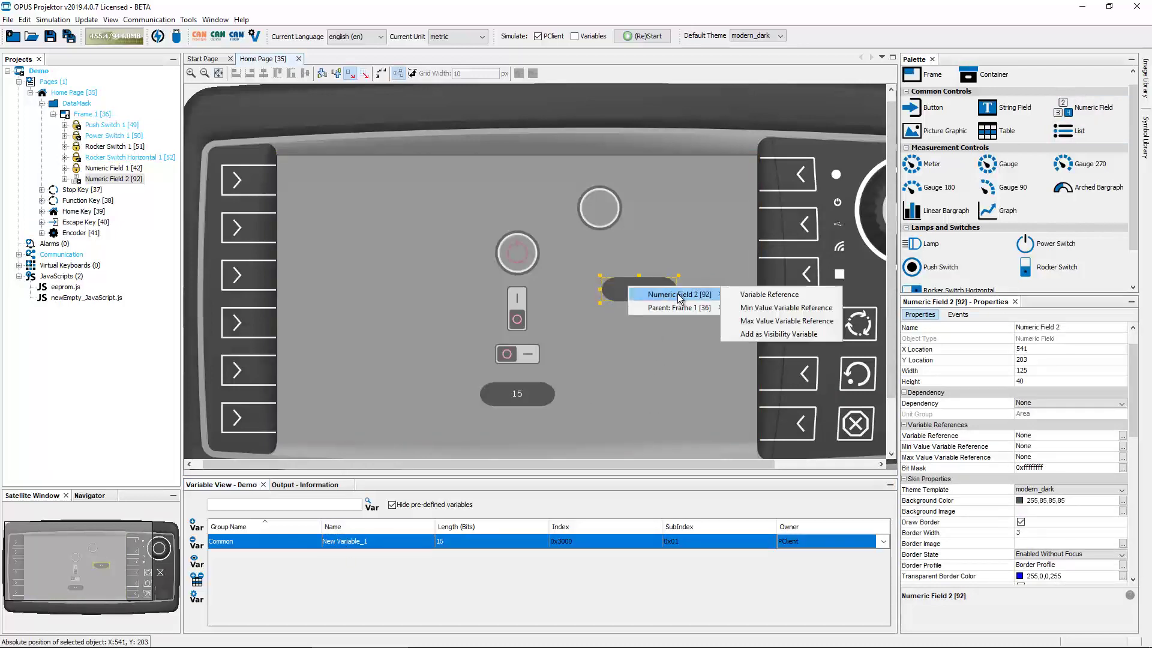
click(753, 294)
scroll(1008, 430, down, 5)
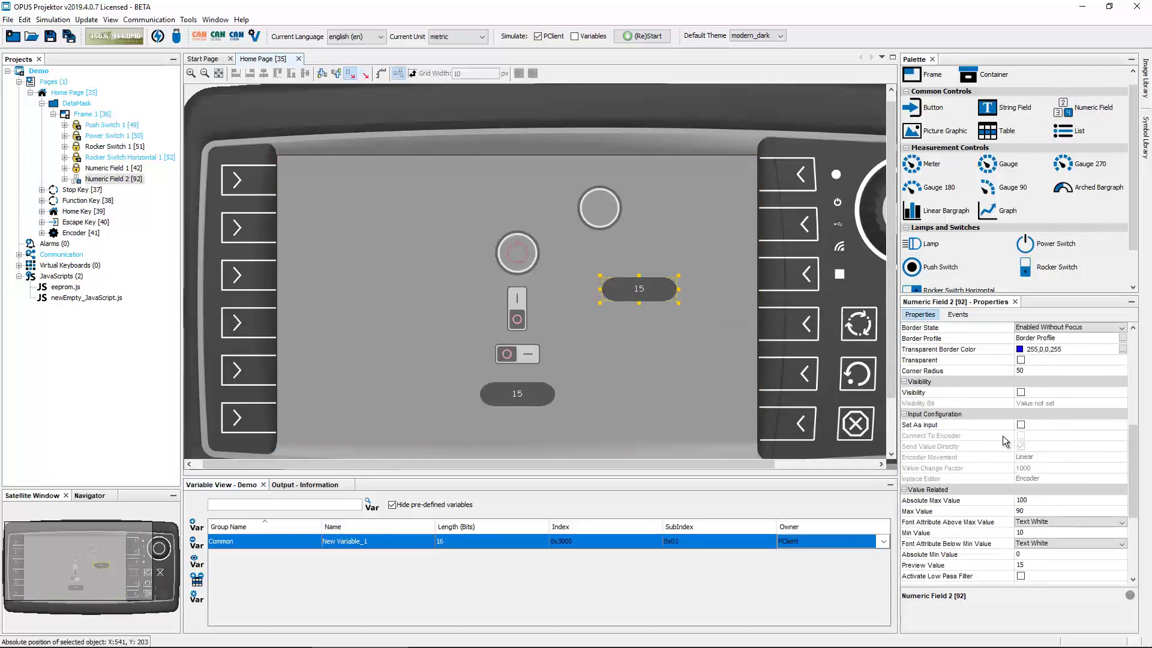
click(1021, 426)
click(661, 351)
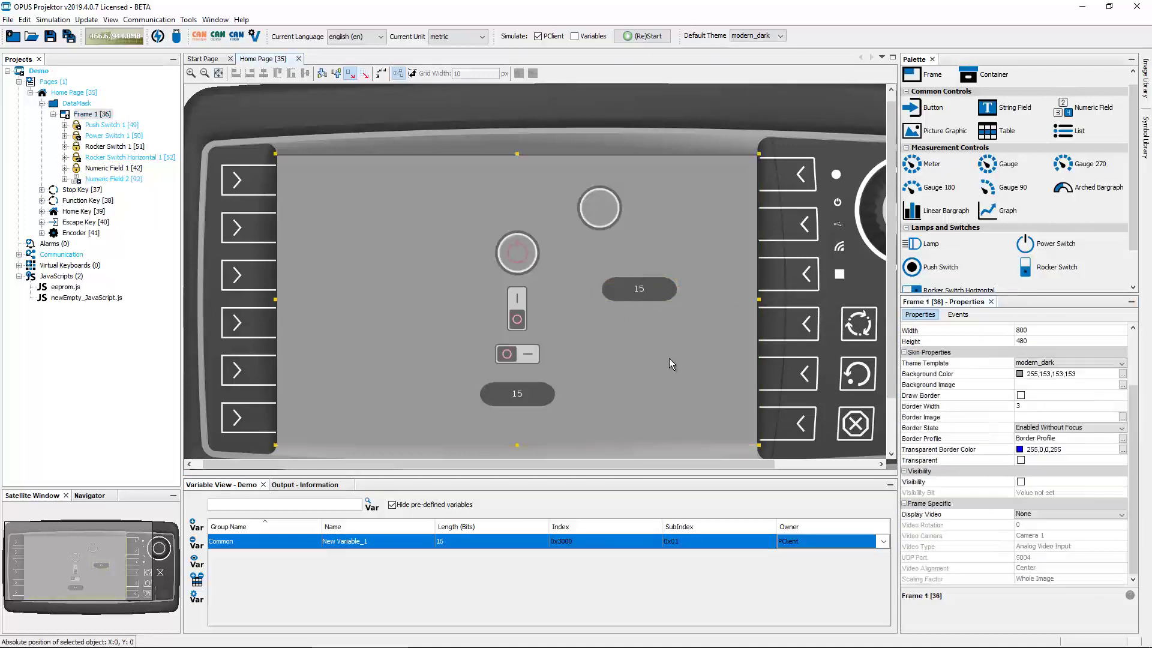
Make New Variable_1 the visibility variable of Push Switch 1.
click(351, 542)
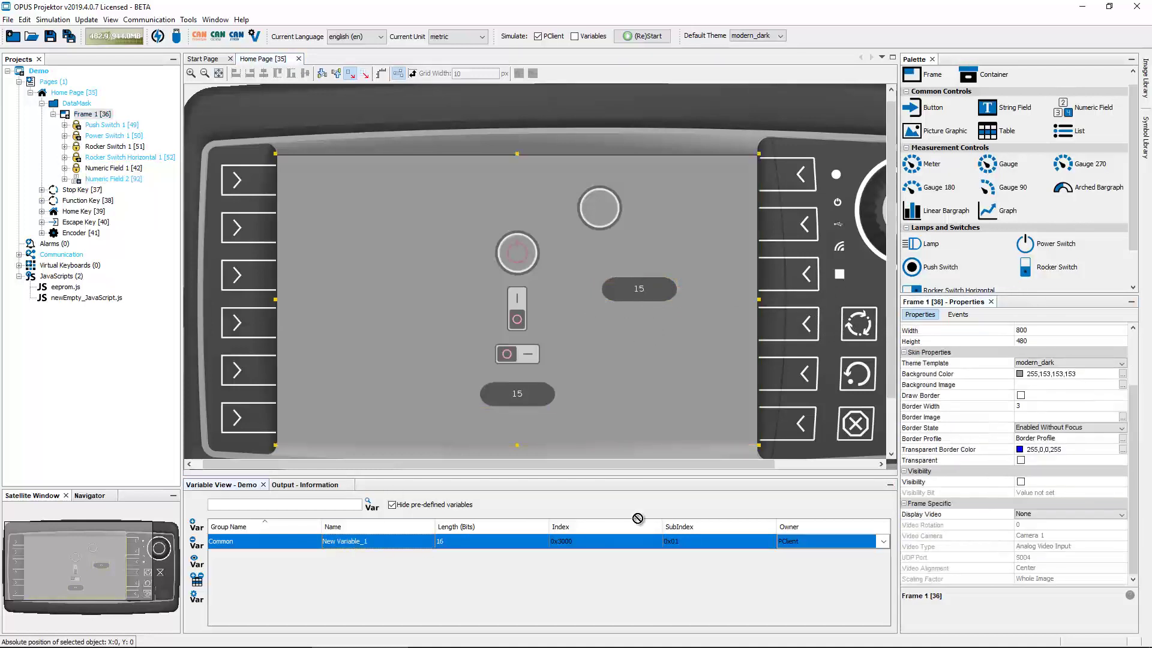
right_click(596, 213)
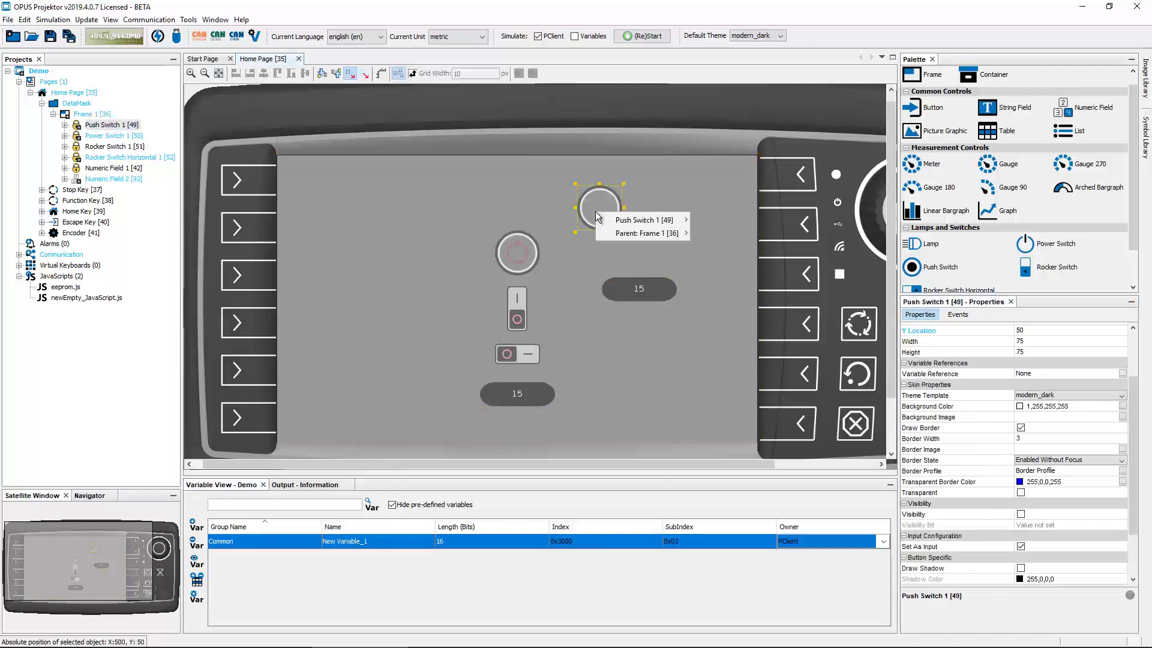
mouse_move(657, 220)
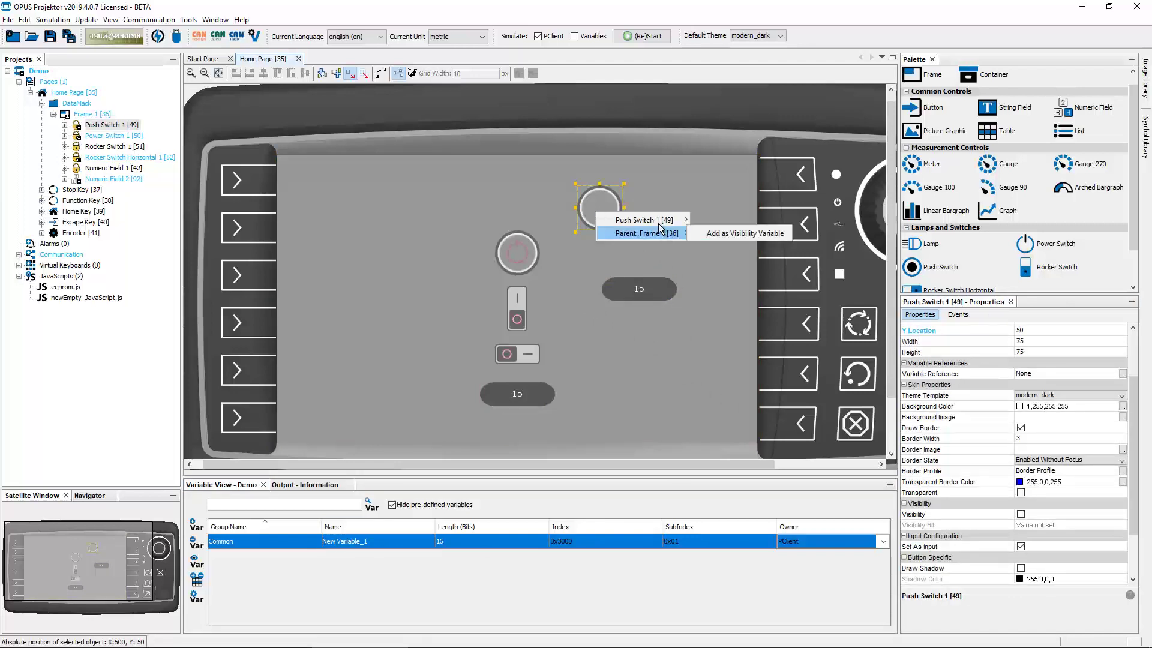
click(753, 238)
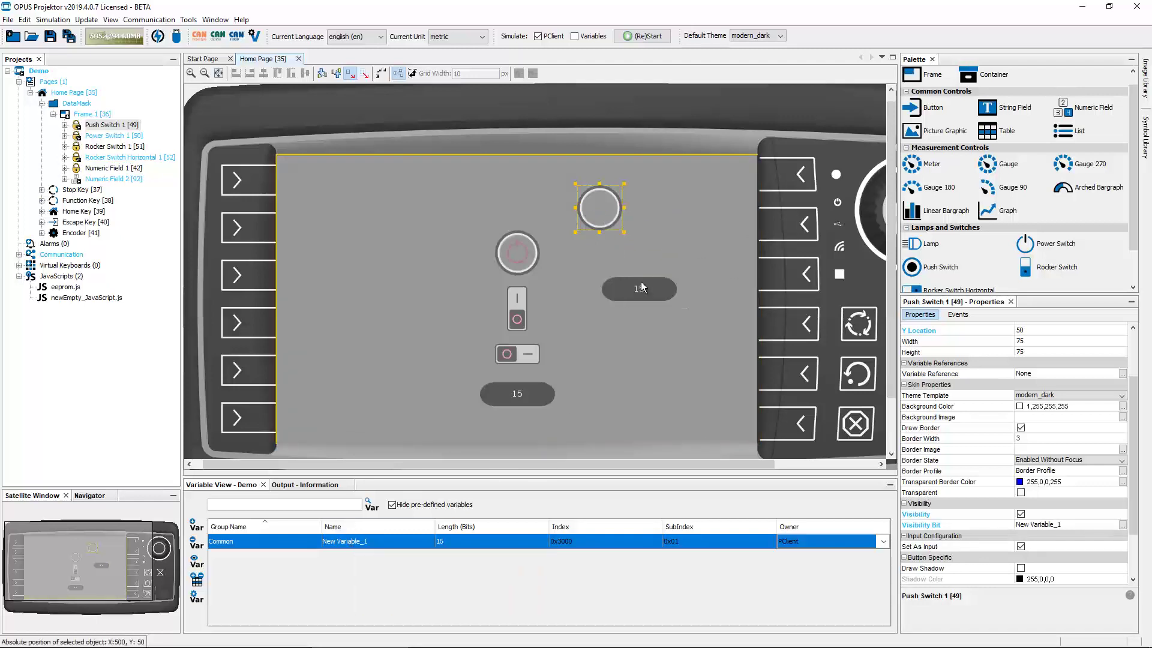
Save the Demo project and start the simulation, dismissing the beta warning.
click(38, 71)
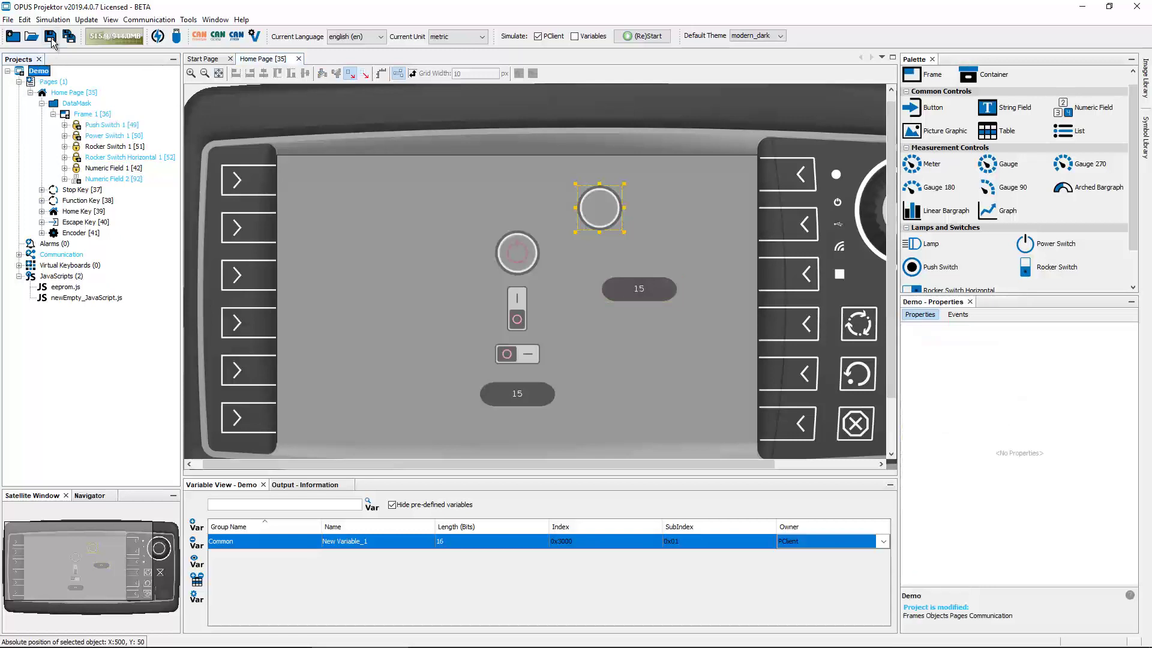
key(ctrl+s)
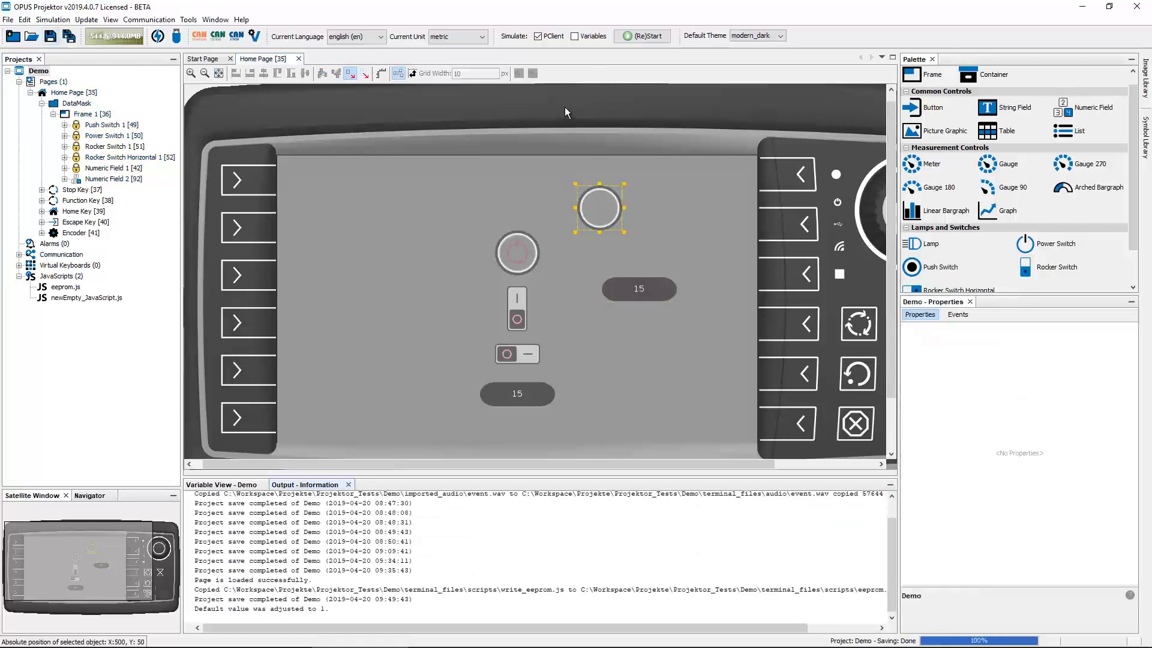
click(652, 41)
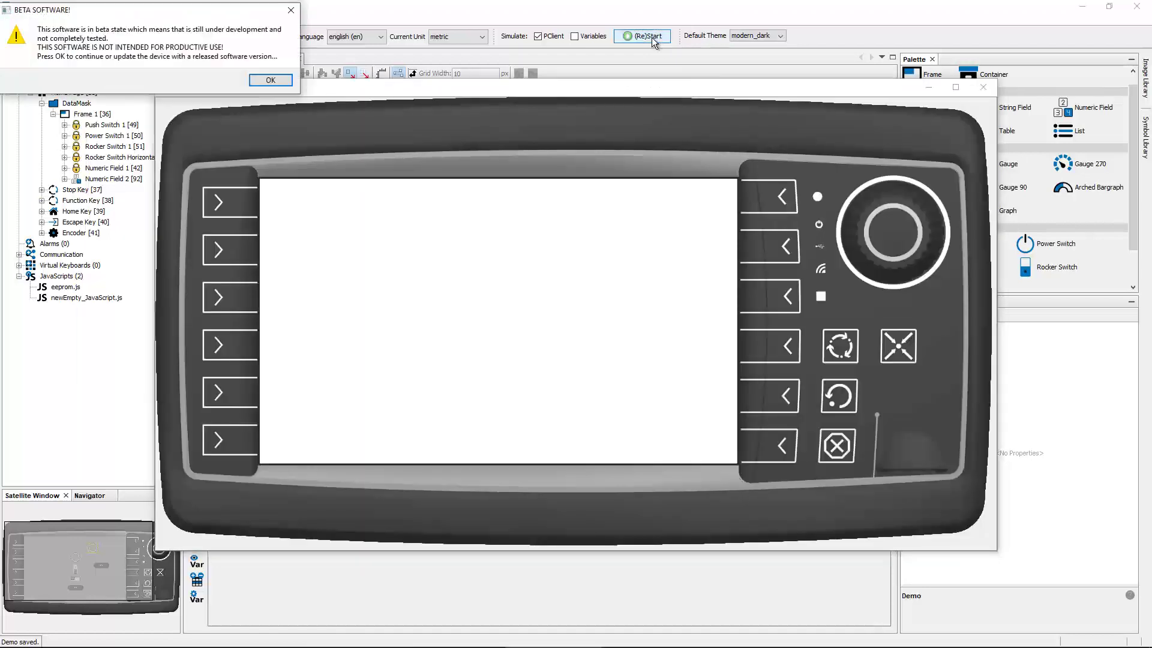
key(Return)
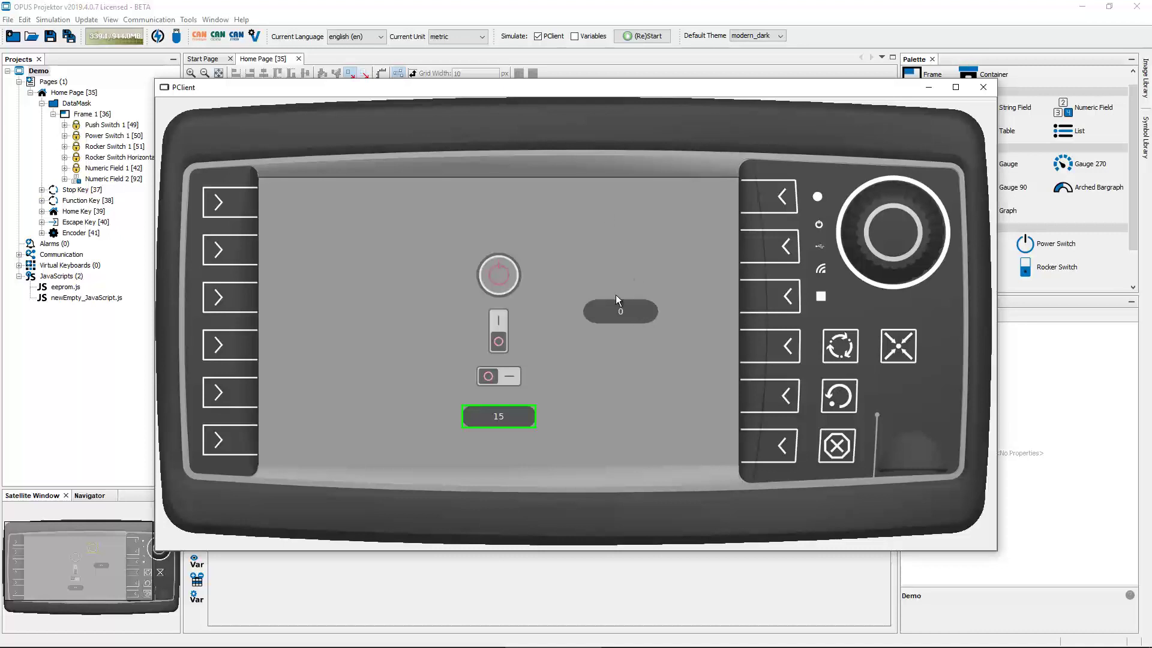
Change the new numeric field's value in PClient to toggle the push switch, then close PClient.
click(636, 315)
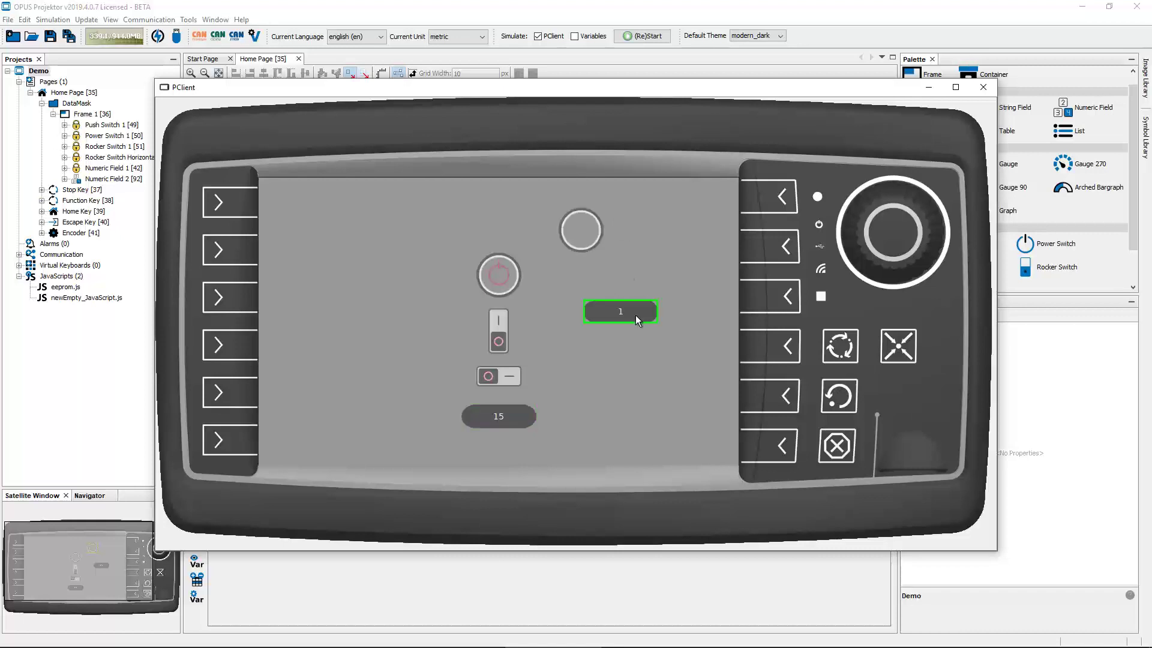
scroll(636, 315, up, 19)
click(635, 316)
click(984, 91)
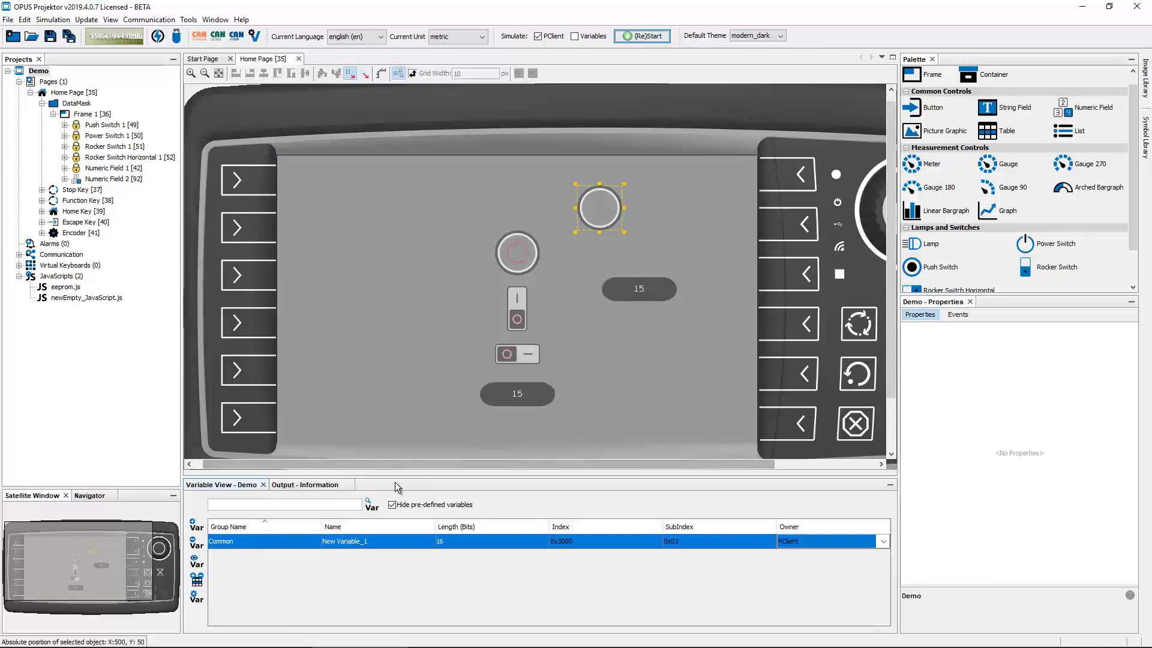
Dismiss Numeric Field 1's context menu unchanged and switch to the Start Page welcome tab.
right_click(521, 394)
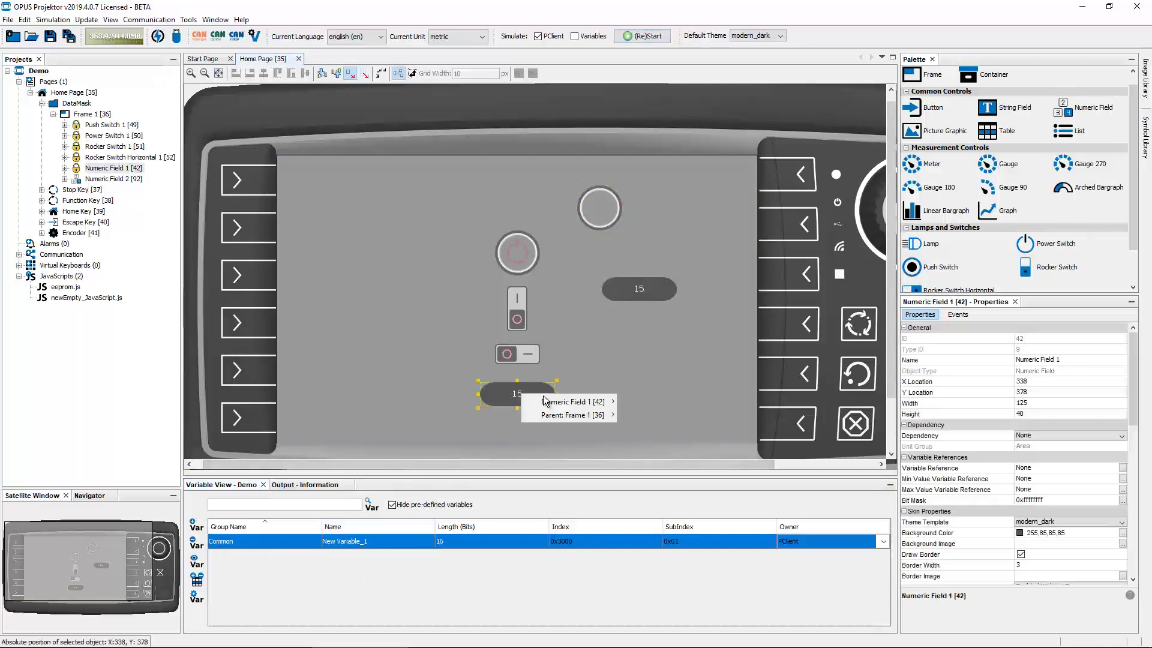
mouse_move(570, 404)
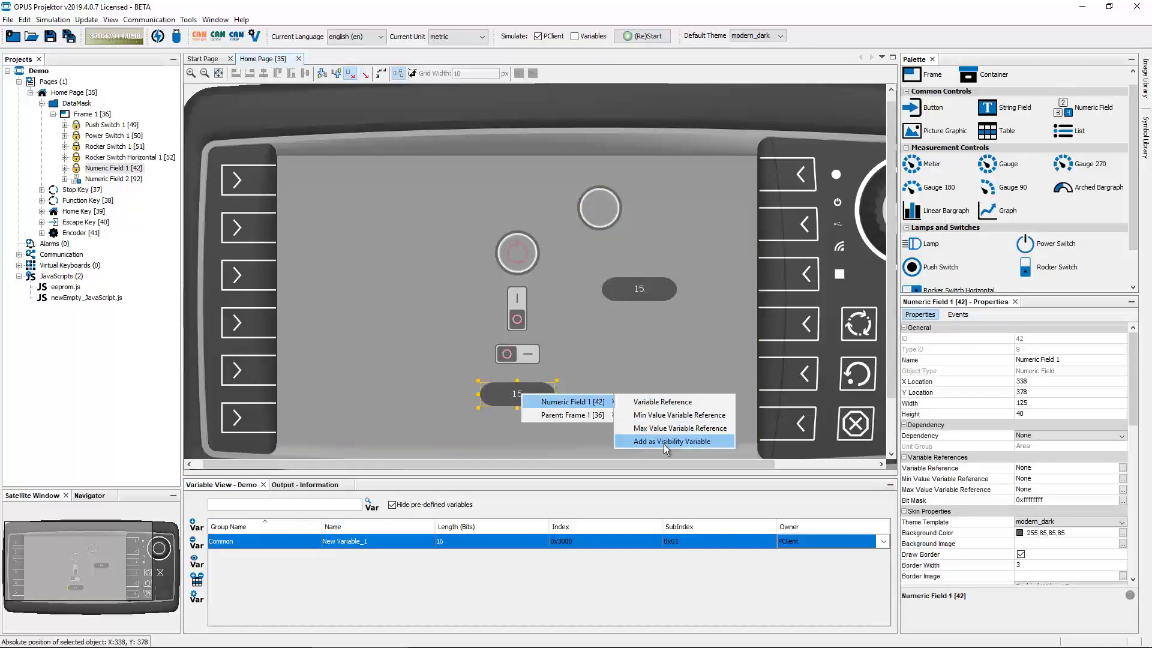
click(560, 586)
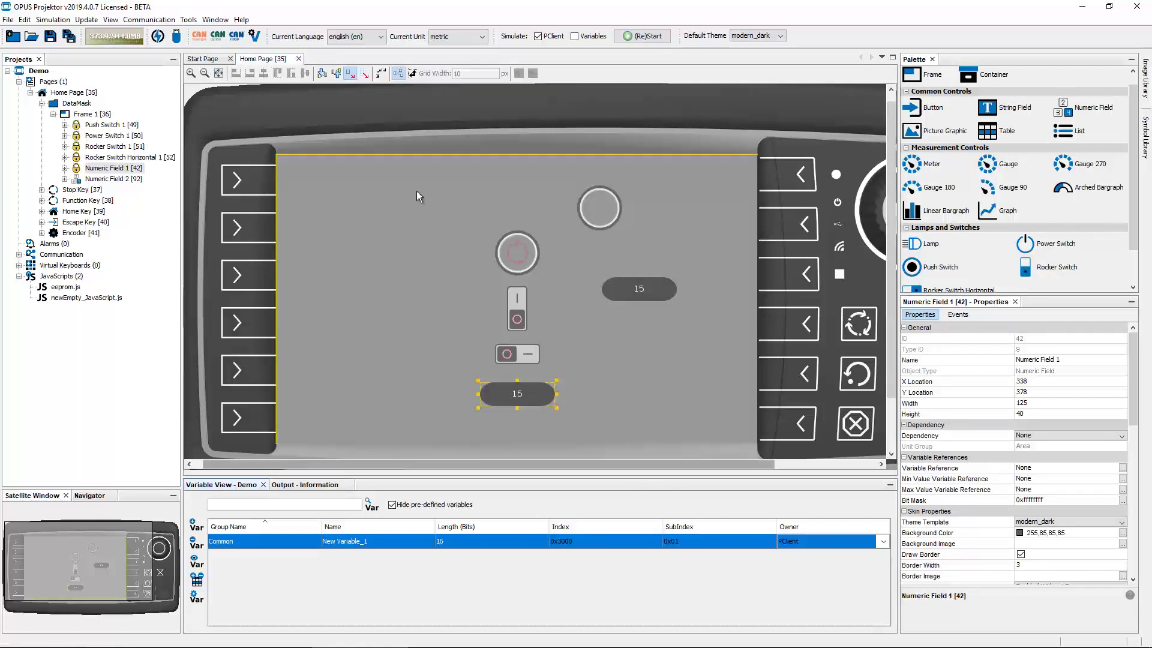
click(205, 59)
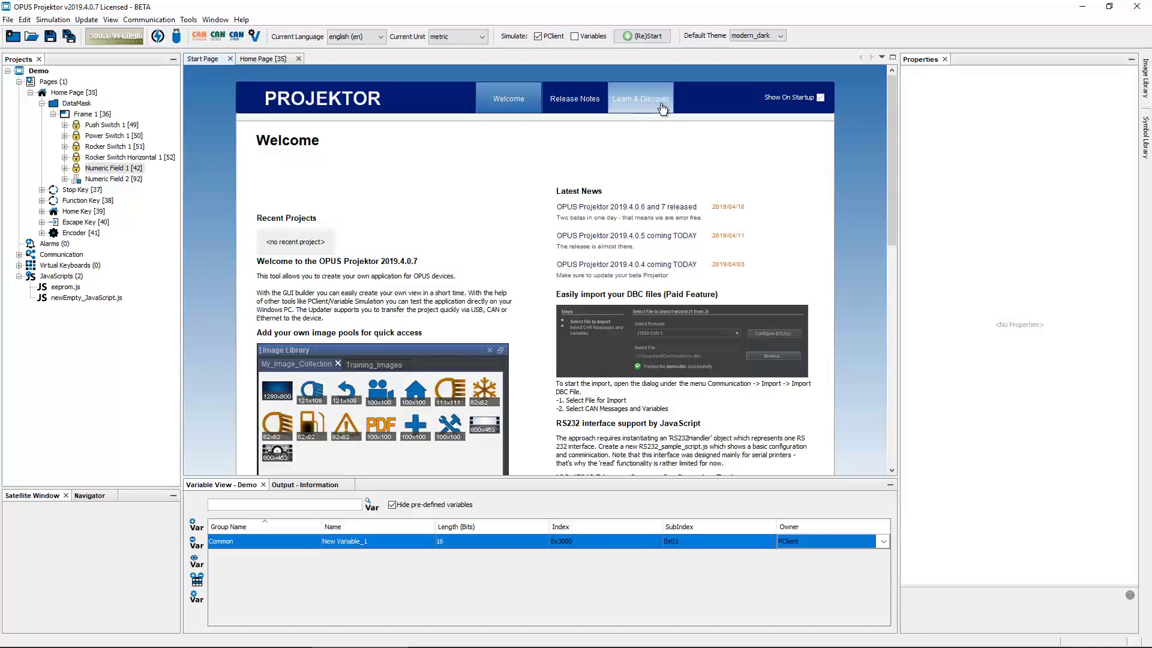
View the 2019.4.0 Release Notes, go back to Welcome, then return to the Home Page [35] tab.
click(573, 99)
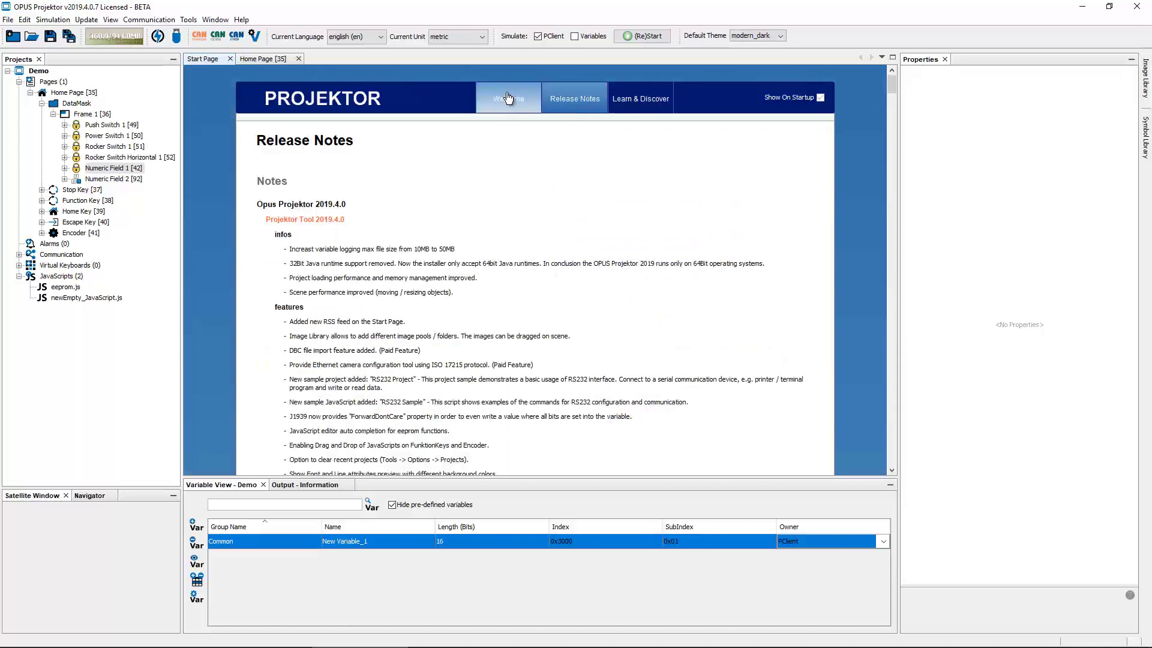
click(506, 99)
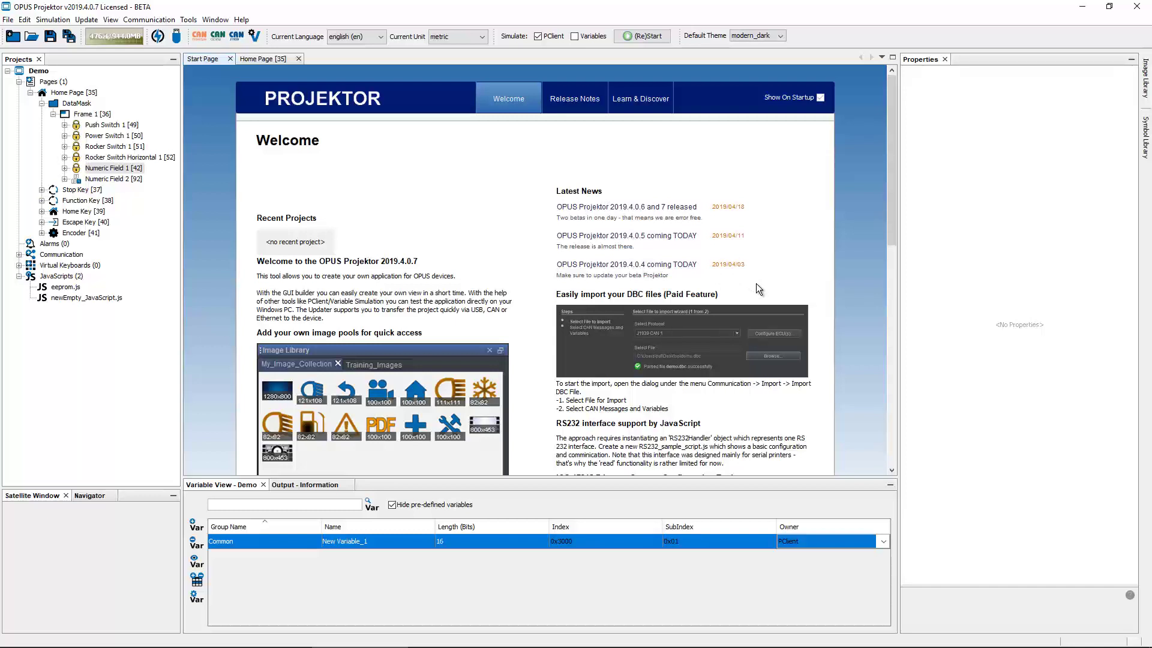
click(274, 60)
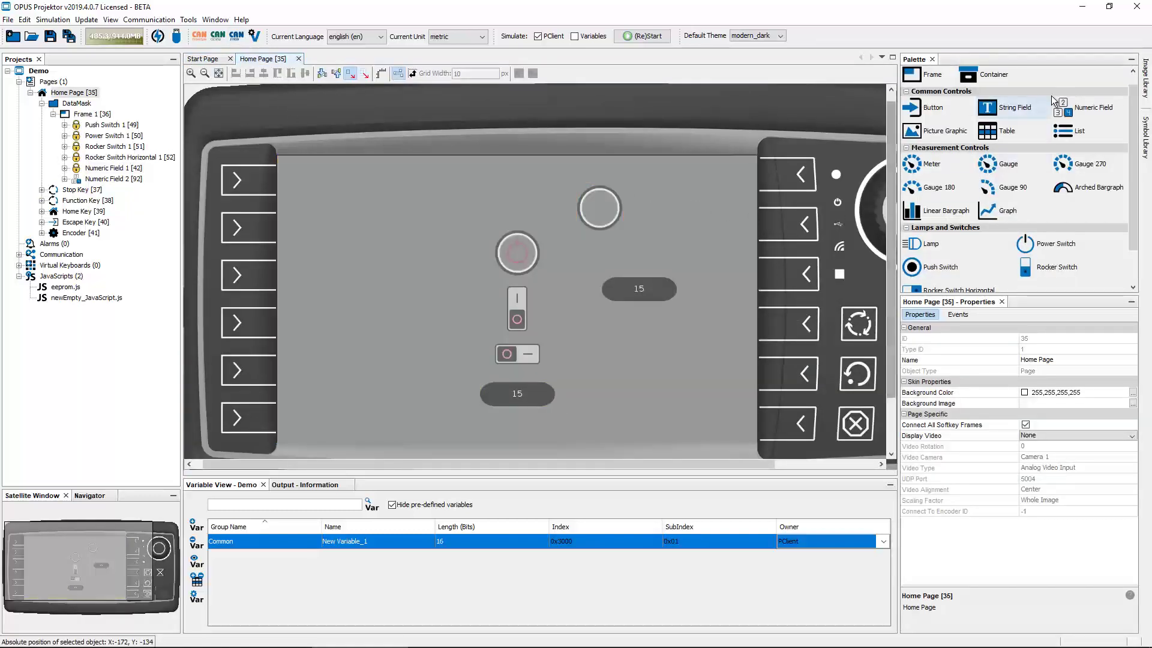
Set A5_BACK_800_480.png from the Image Library as Frame 1's background image.
click(1139, 91)
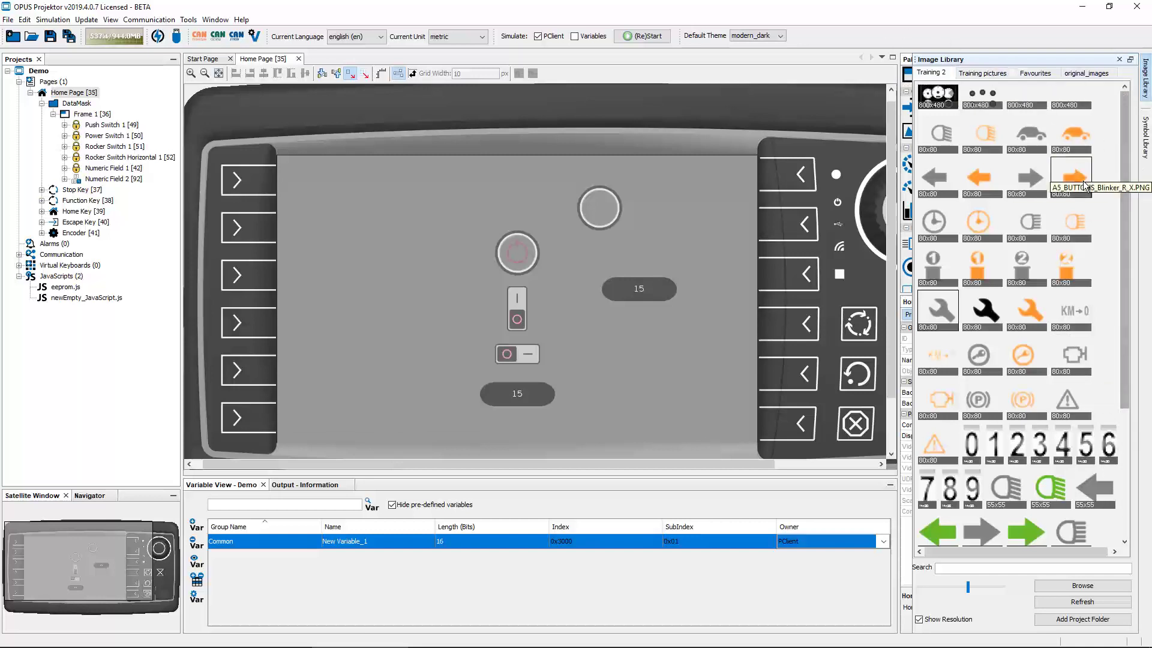
click(405, 220)
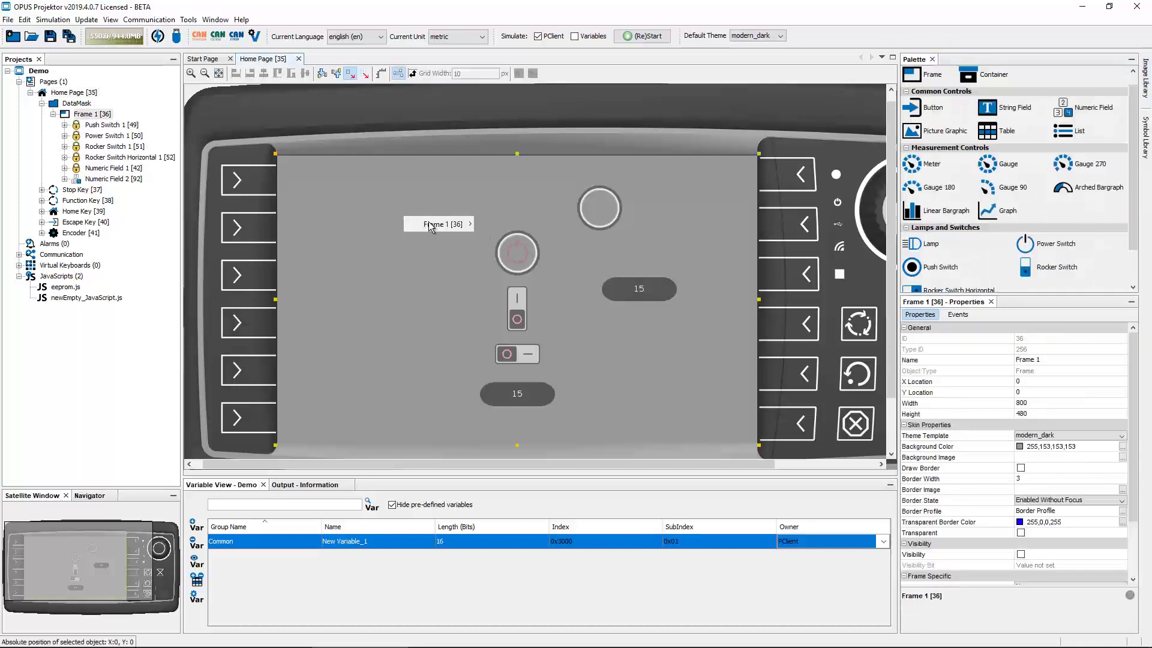
mouse_move(442, 222)
click(534, 245)
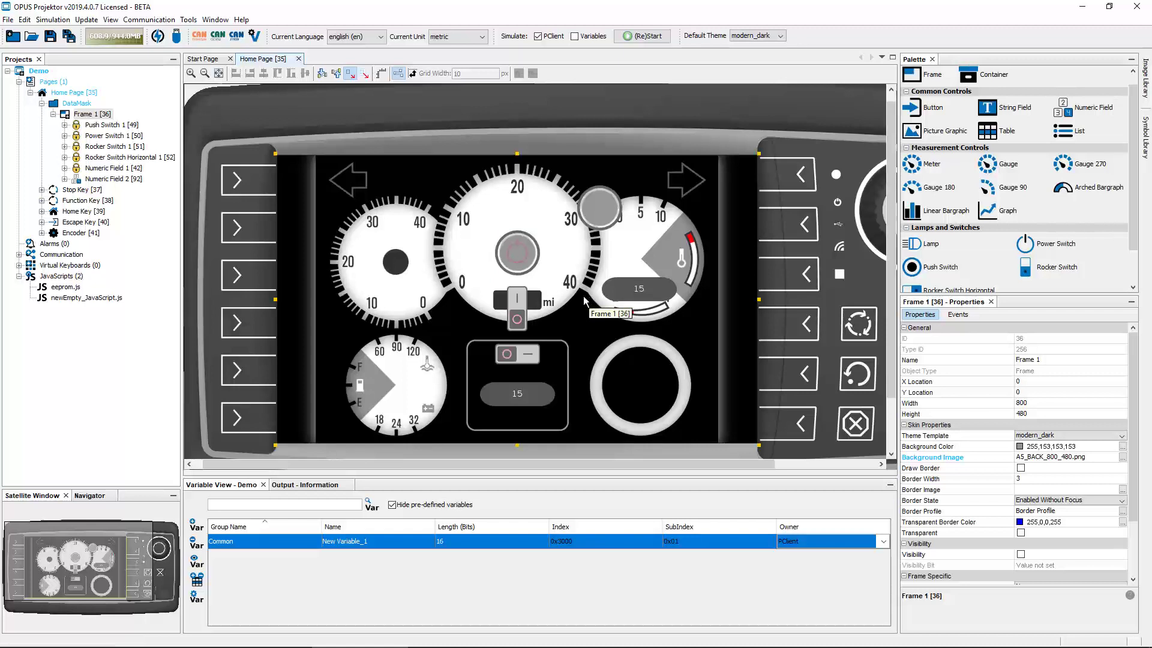
Create a new project from the RS232 Project sample, named RS232_Project_2.
click(12, 36)
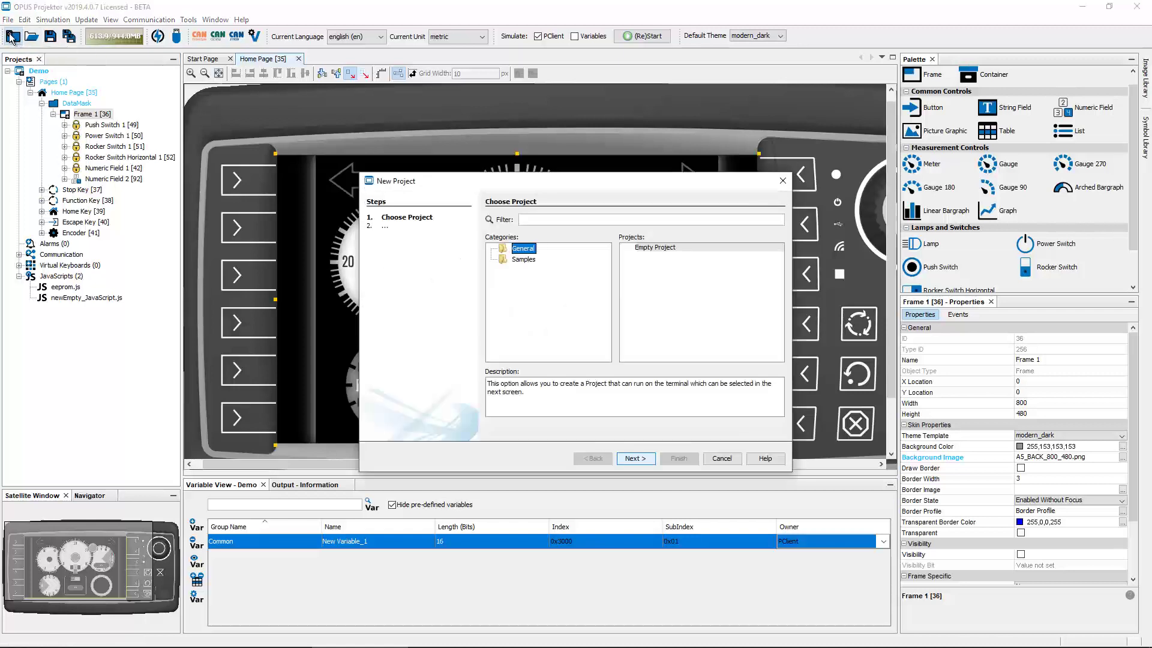
click(531, 260)
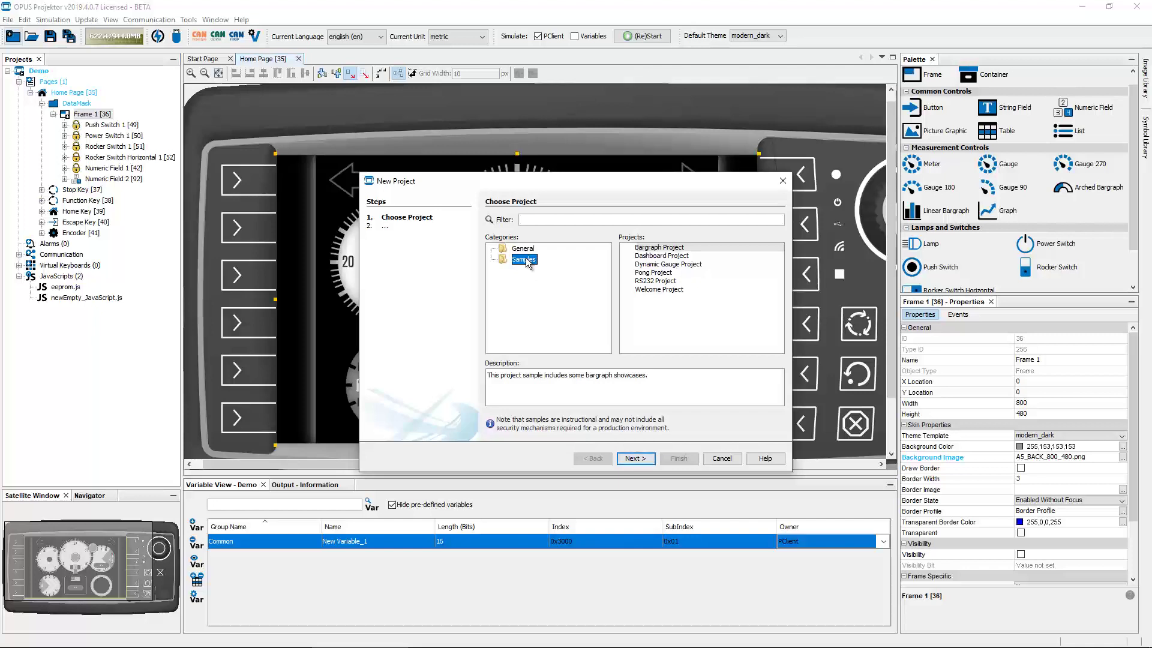
click(673, 273)
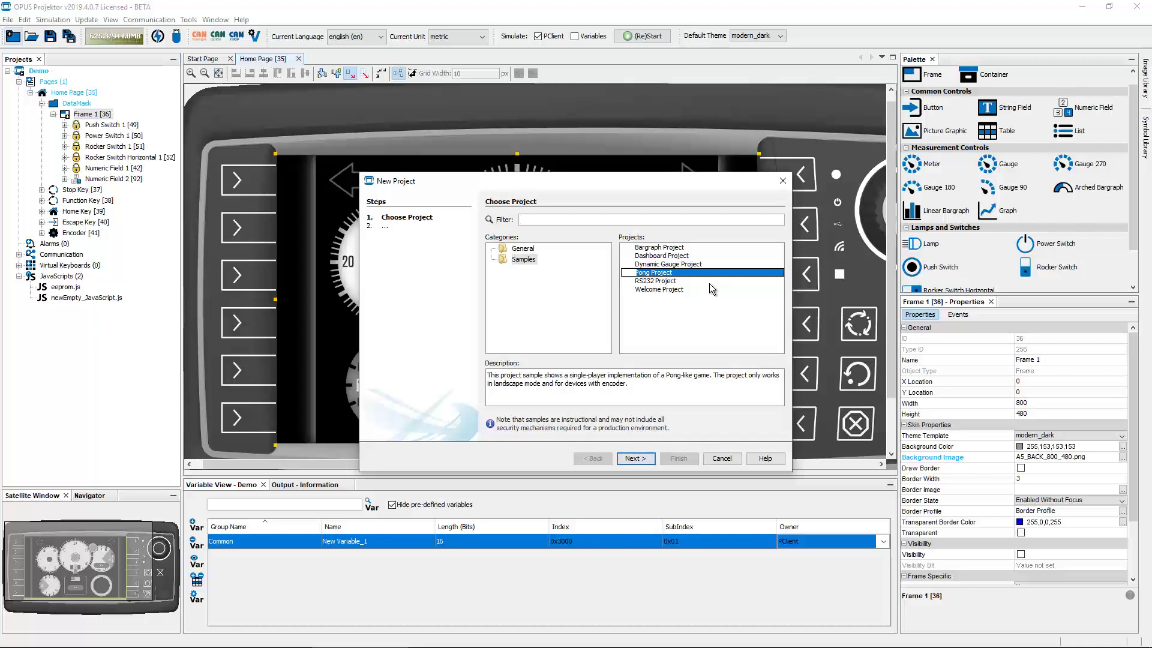
click(673, 282)
click(638, 461)
click(681, 540)
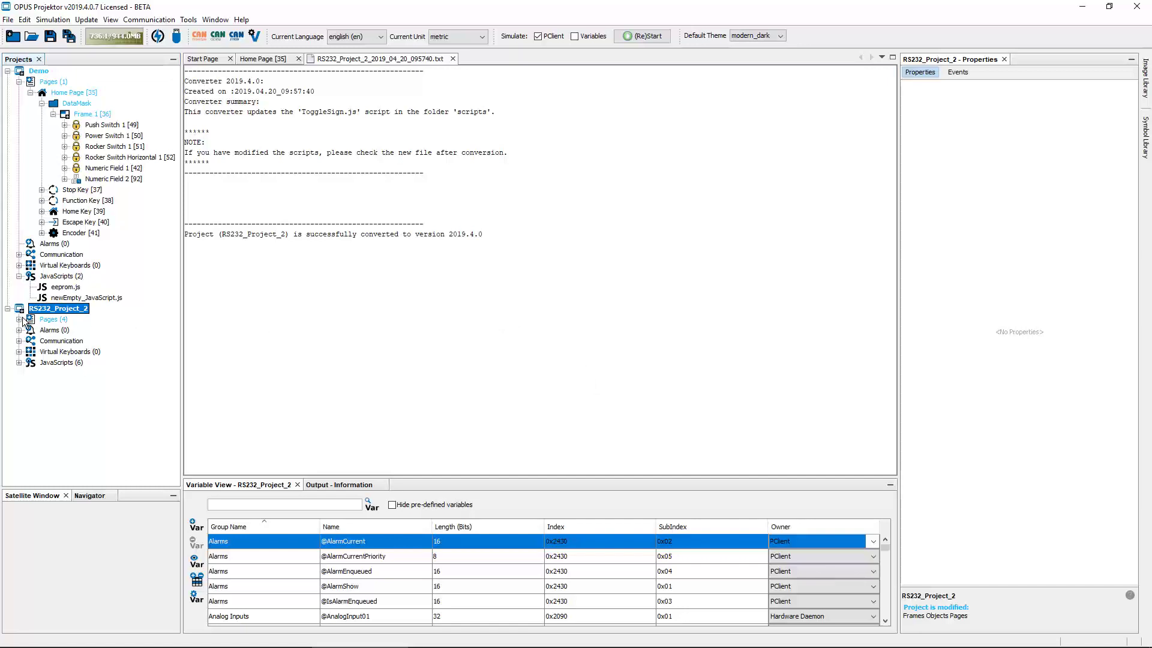
Open read_RS232.js, then OnProjektInit.js from the project Events, highlighting its RS232 handler init lines.
click(20, 363)
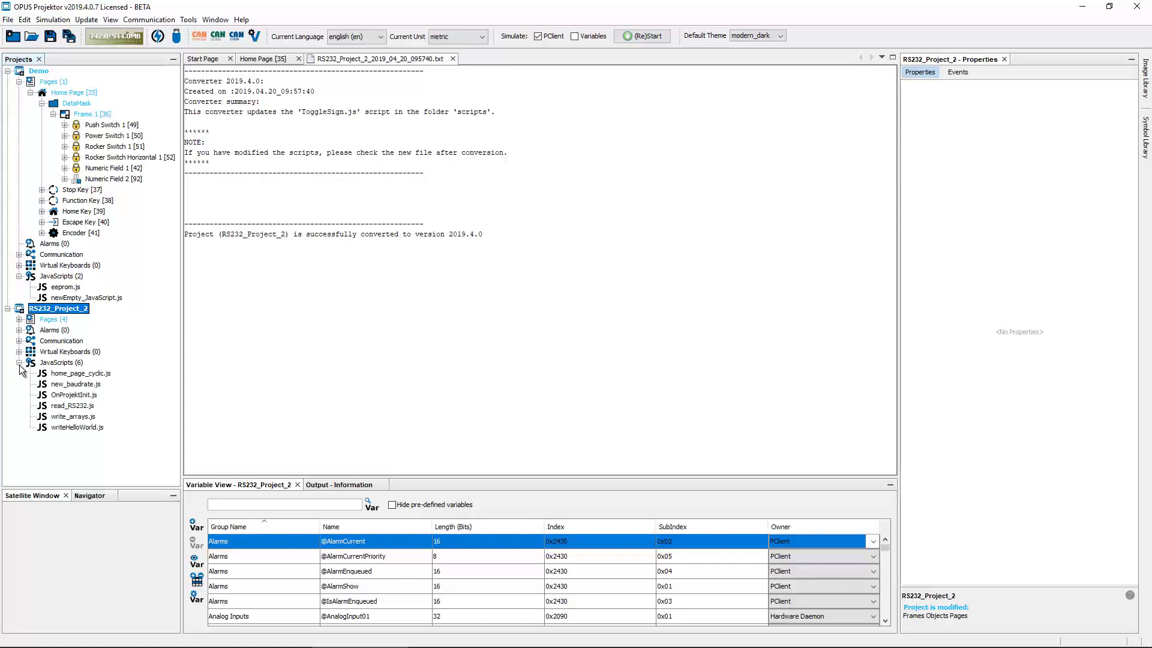
double_click(60, 406)
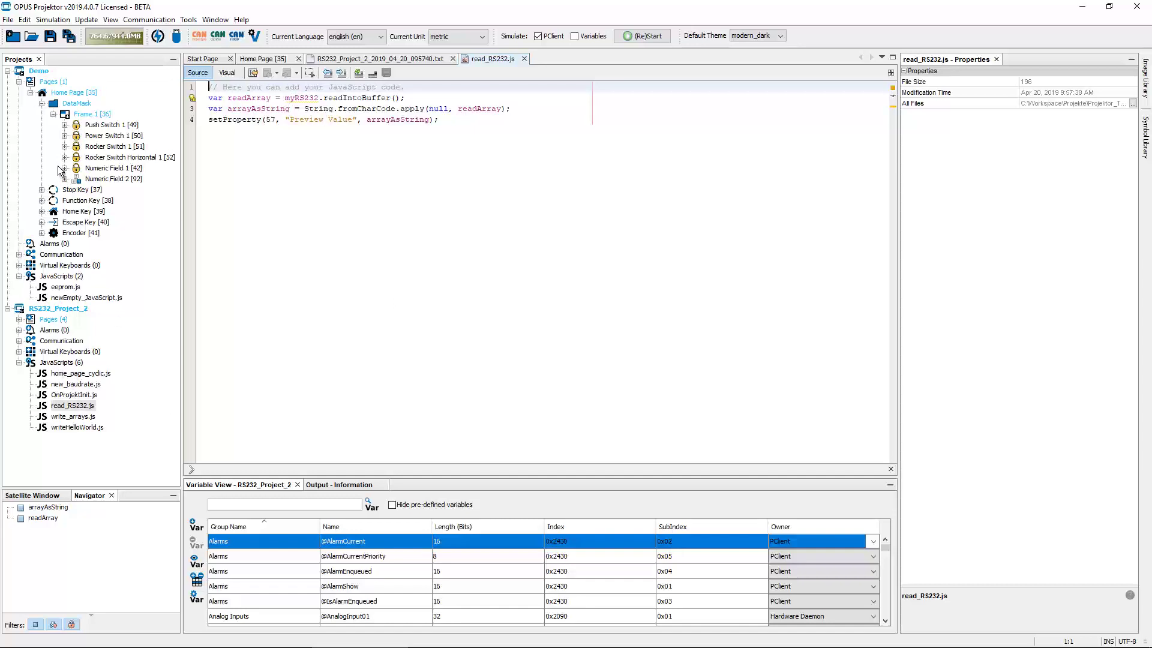
click(45, 310)
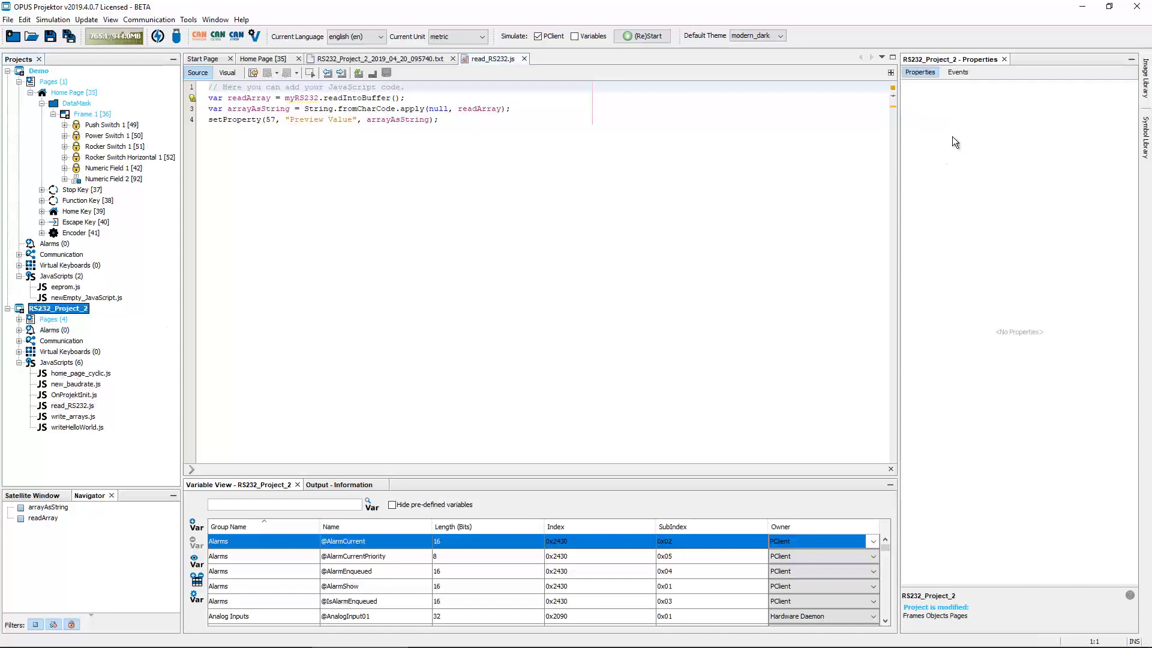
click(959, 72)
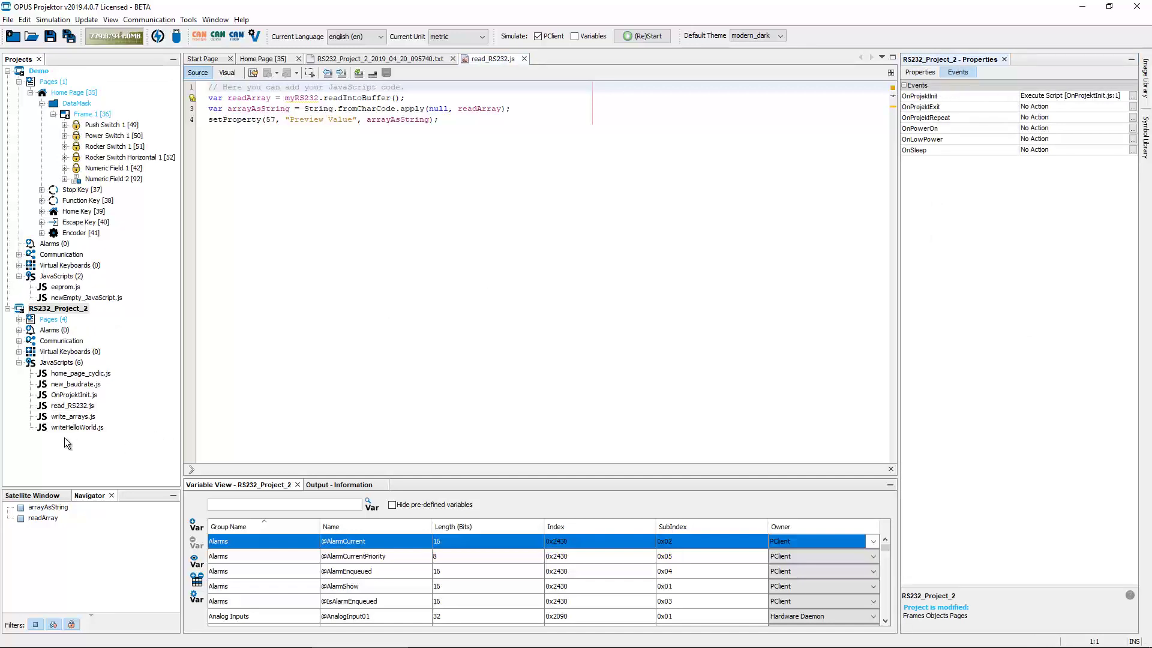
double_click(74, 395)
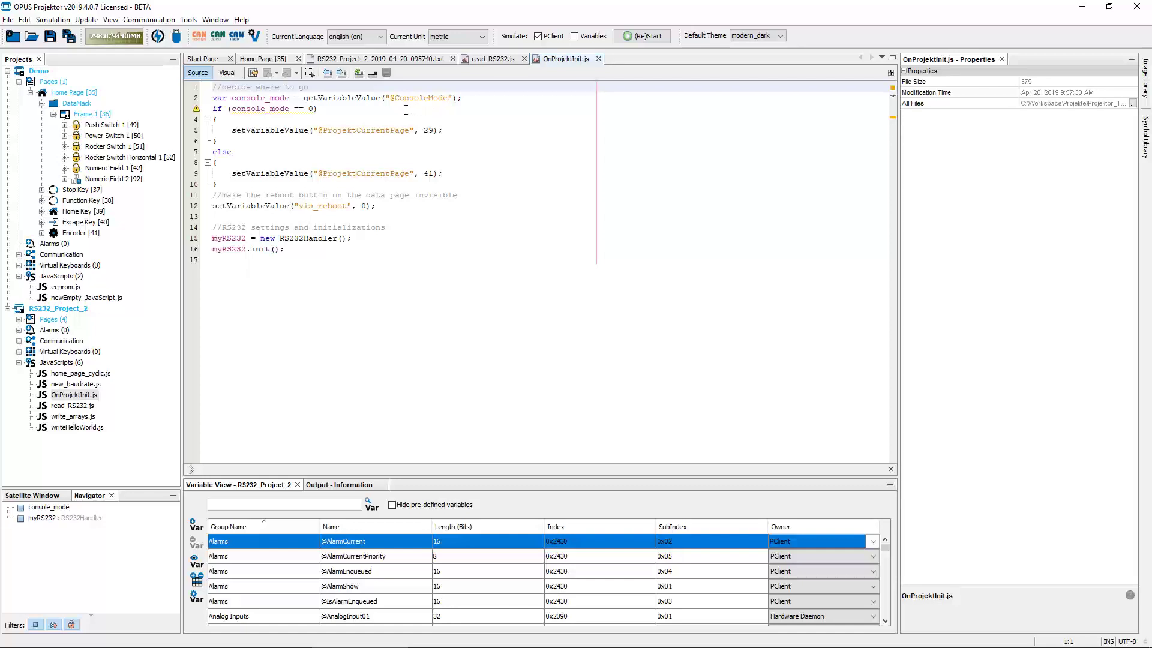
click(471, 98)
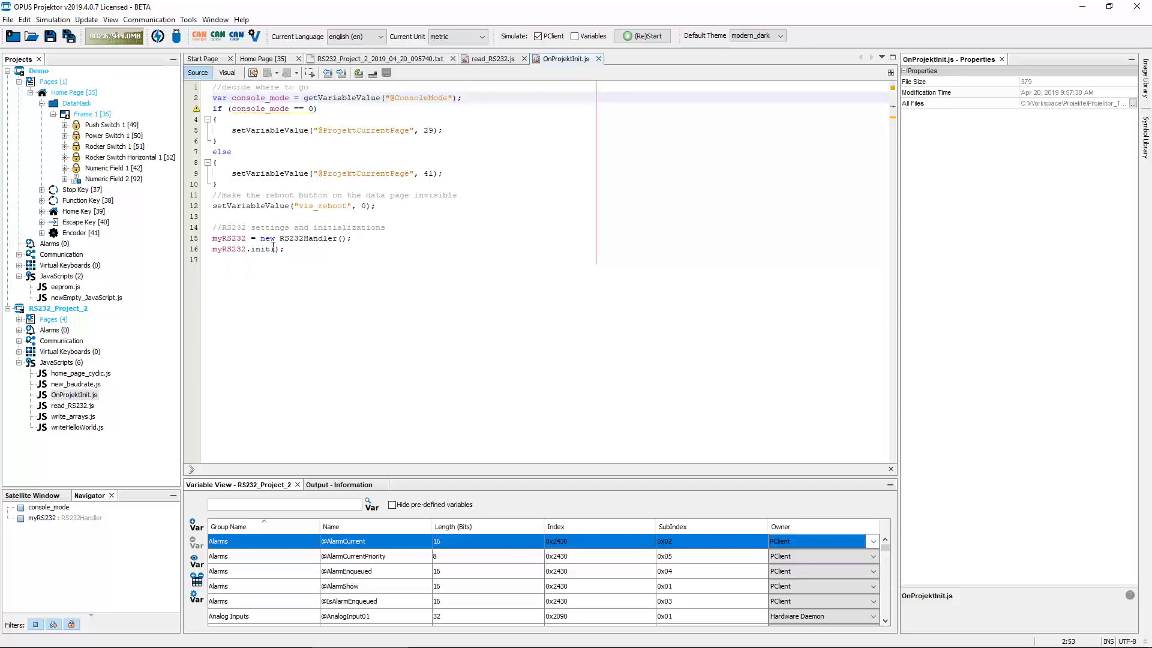
drag(286, 249, 212, 238)
click(366, 266)
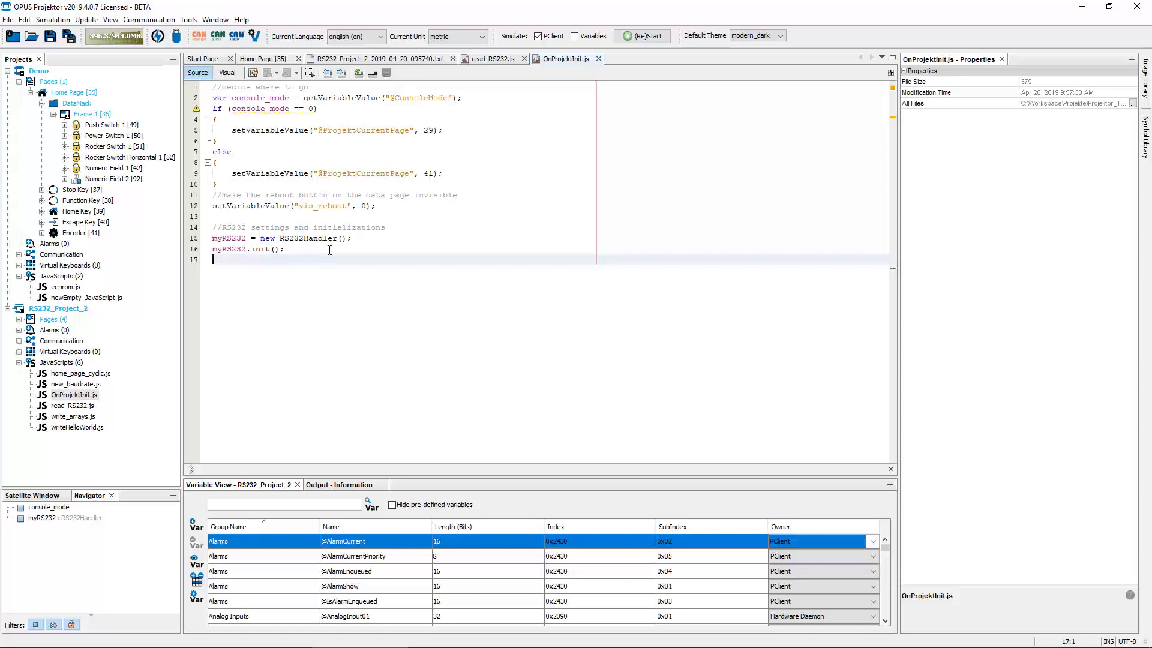
Review the read_RS232.js, write_arrays.js and new_baudrate.js scripts, noting the newBaudrate init call.
click(485, 60)
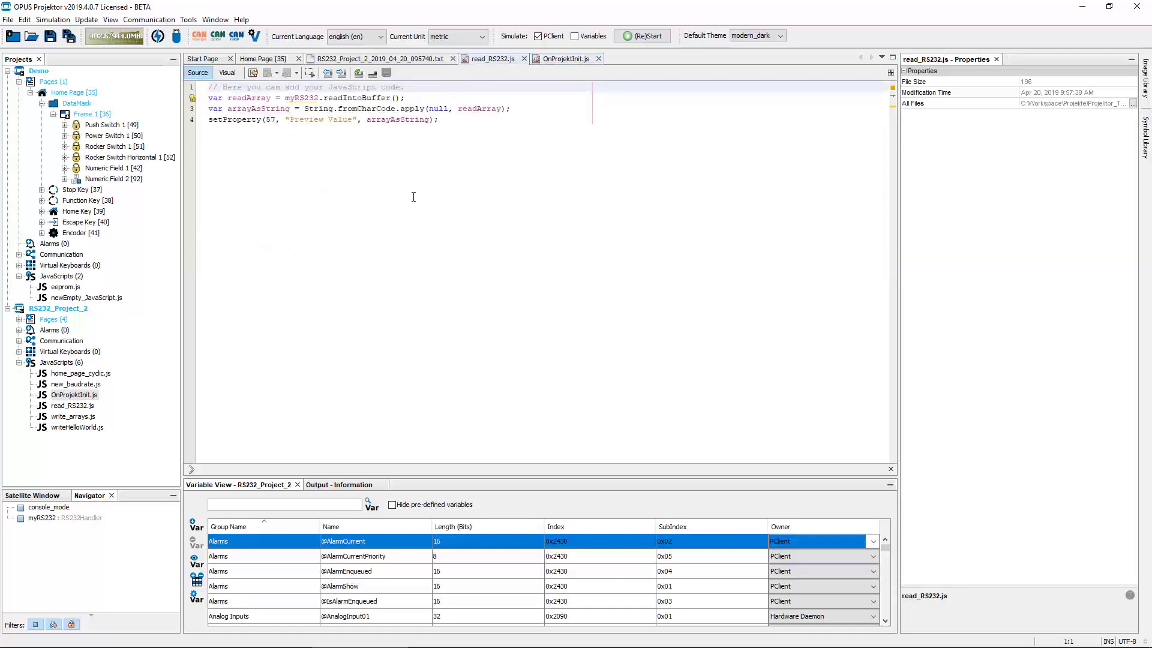
mouse_move(298, 97)
click(419, 102)
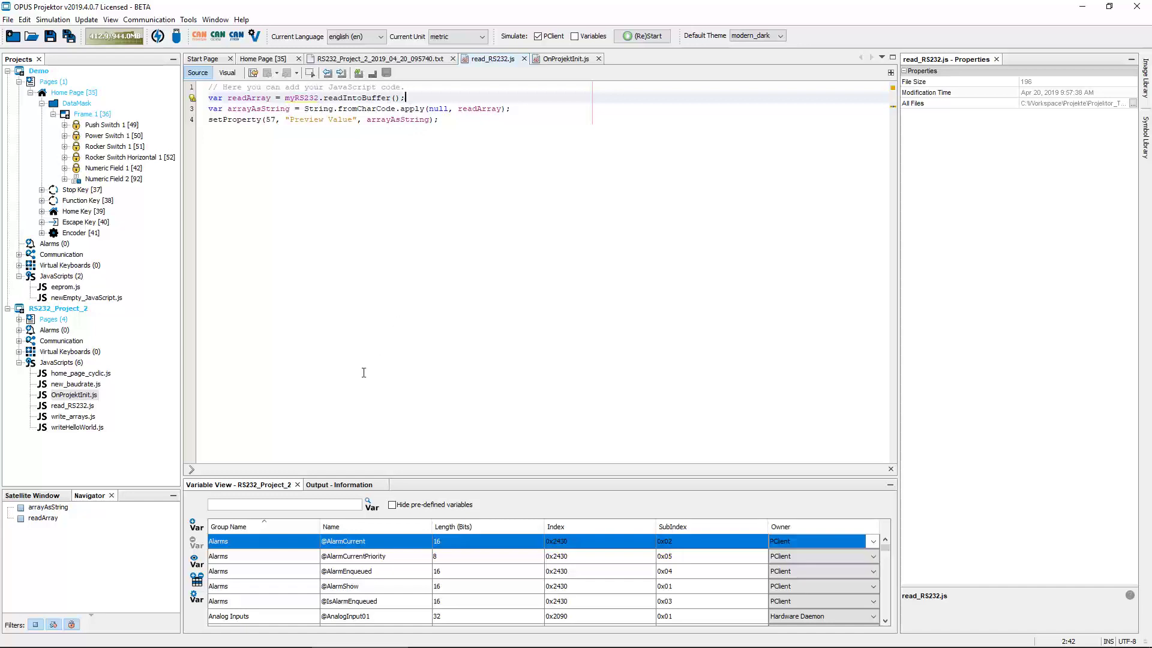
double_click(68, 418)
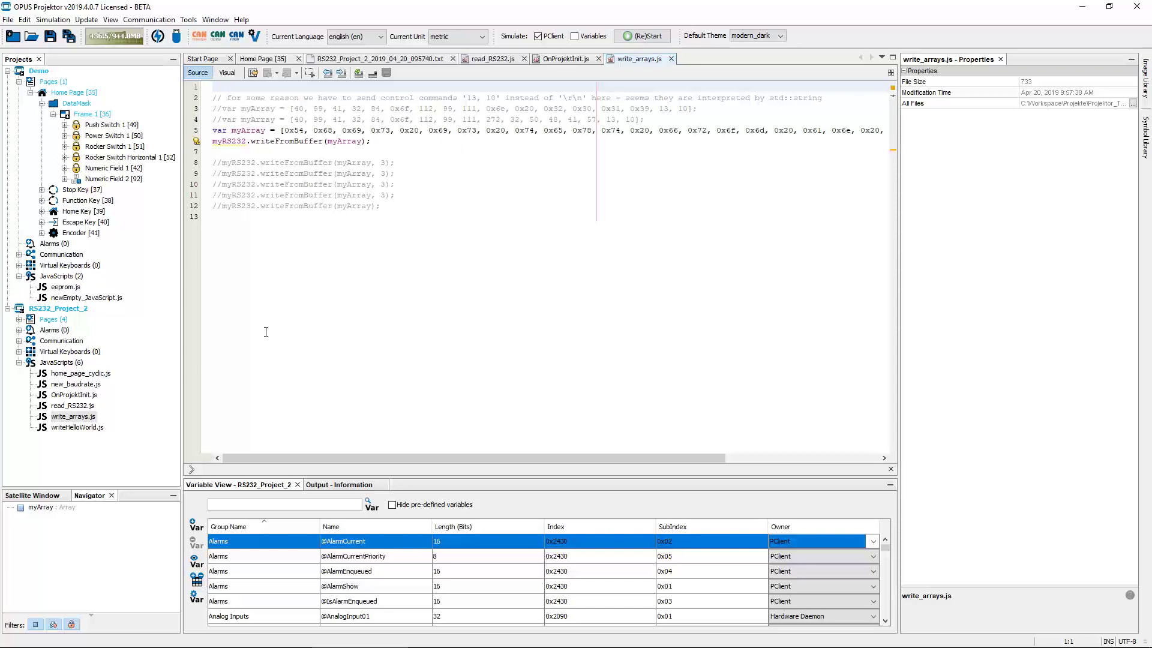
double_click(75, 384)
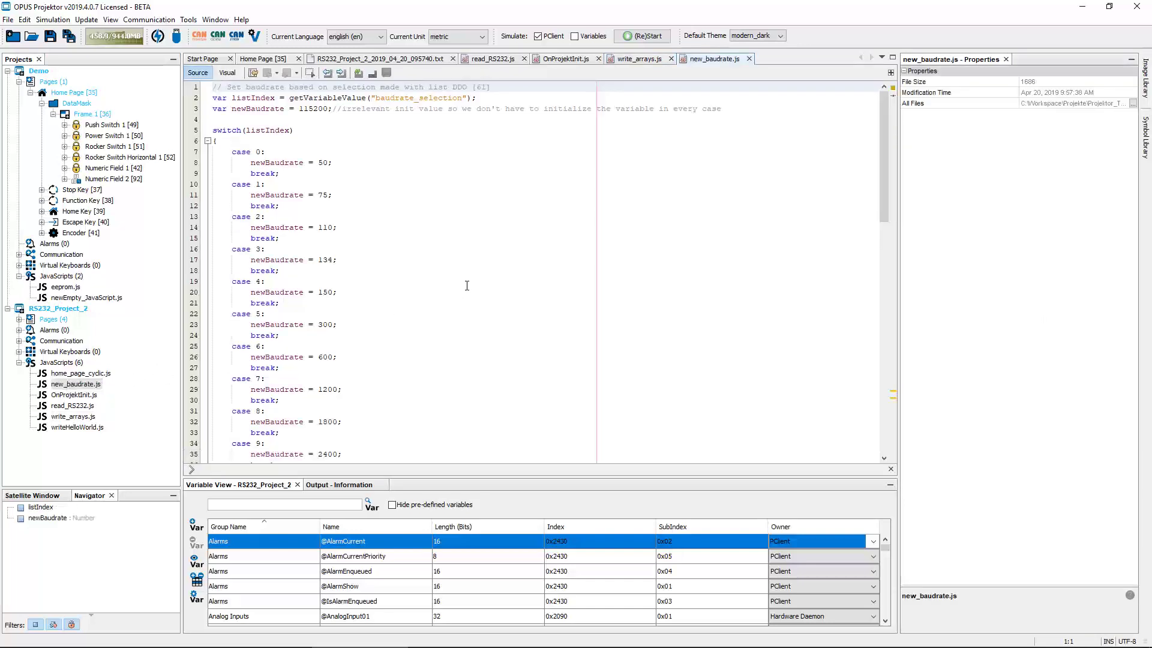
scroll(467, 285, down, 20)
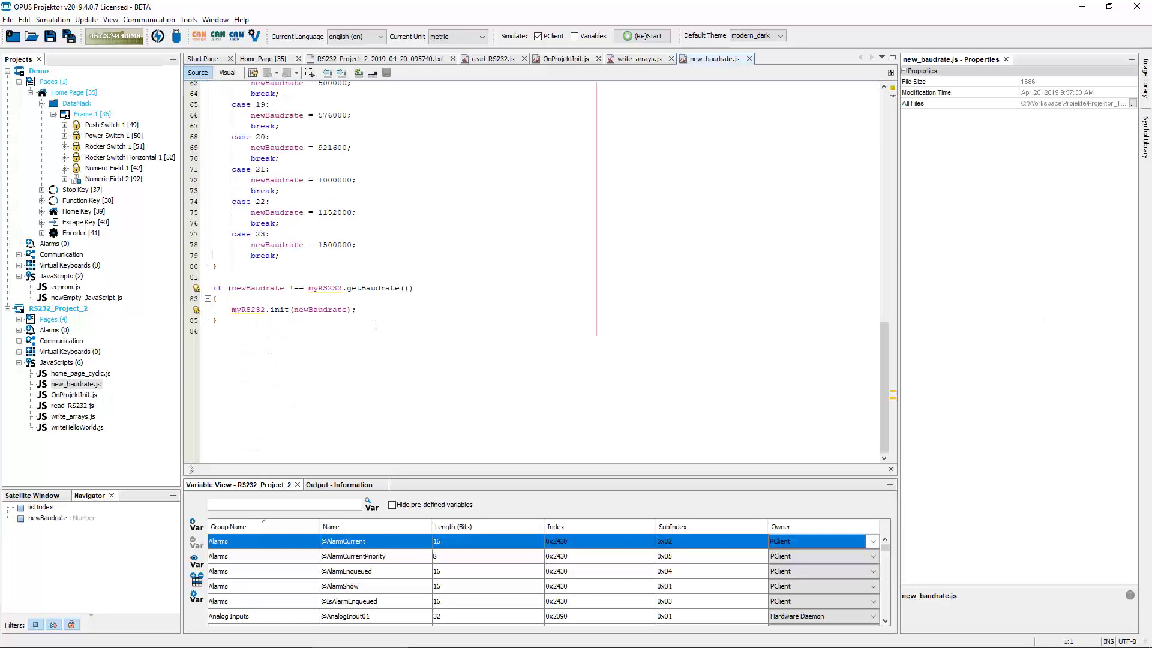
mouse_move(235, 311)
click(327, 313)
click(368, 336)
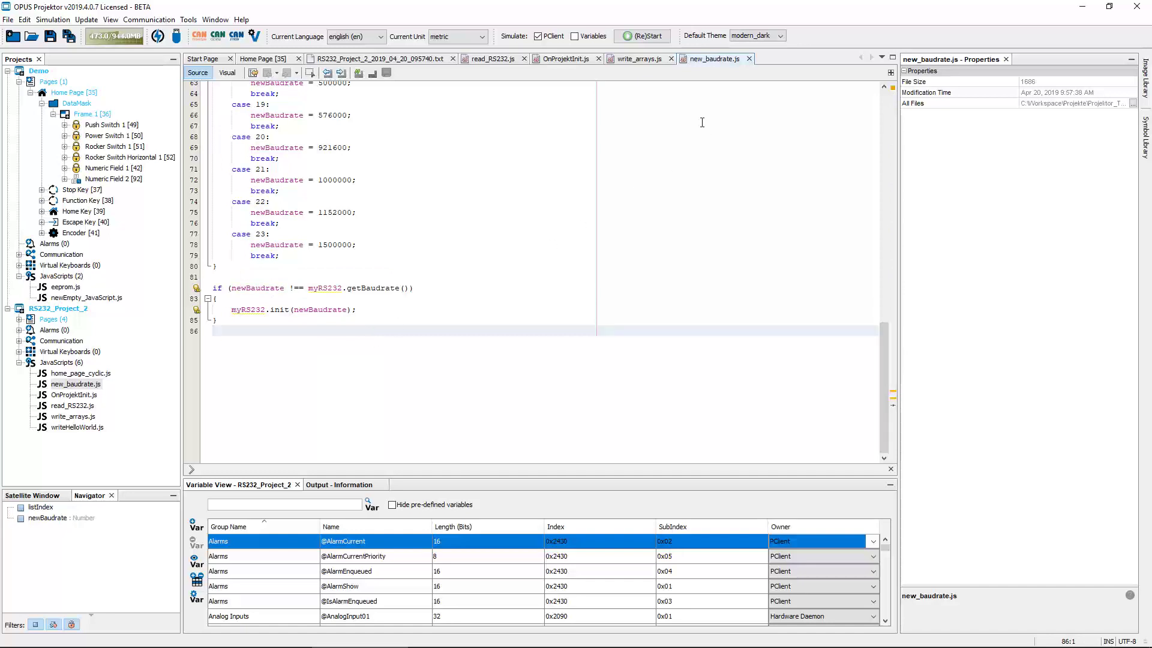
Close the three RS232 script tabs and the conversion log, returning to Demo's Home Page.
click(749, 59)
click(671, 59)
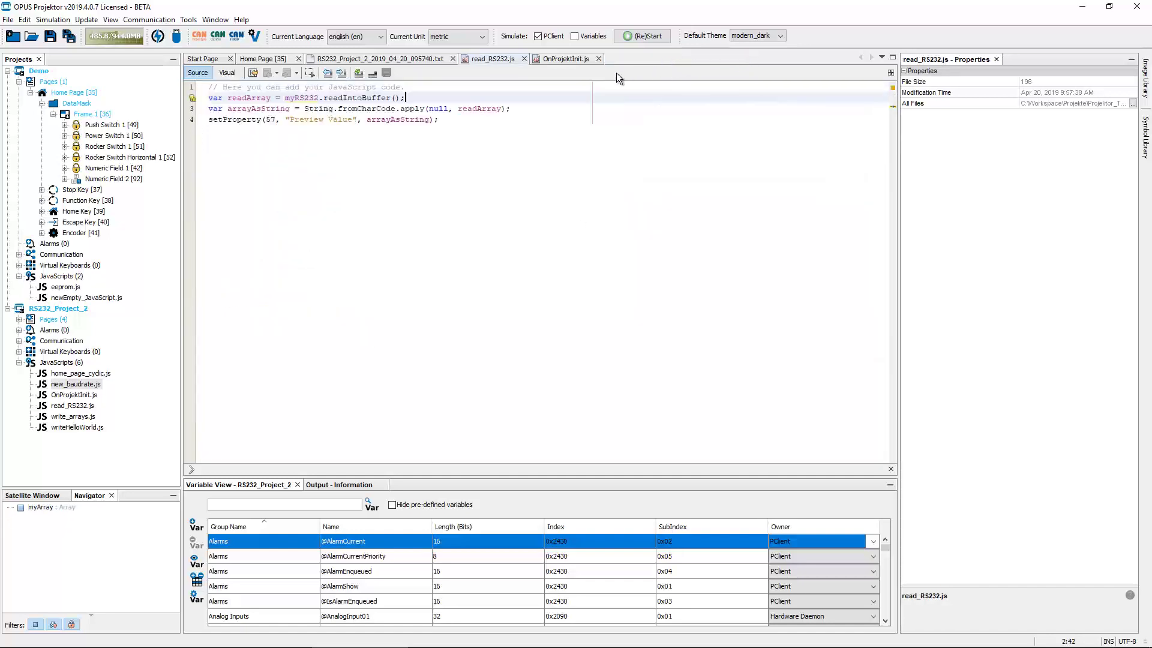
click(523, 59)
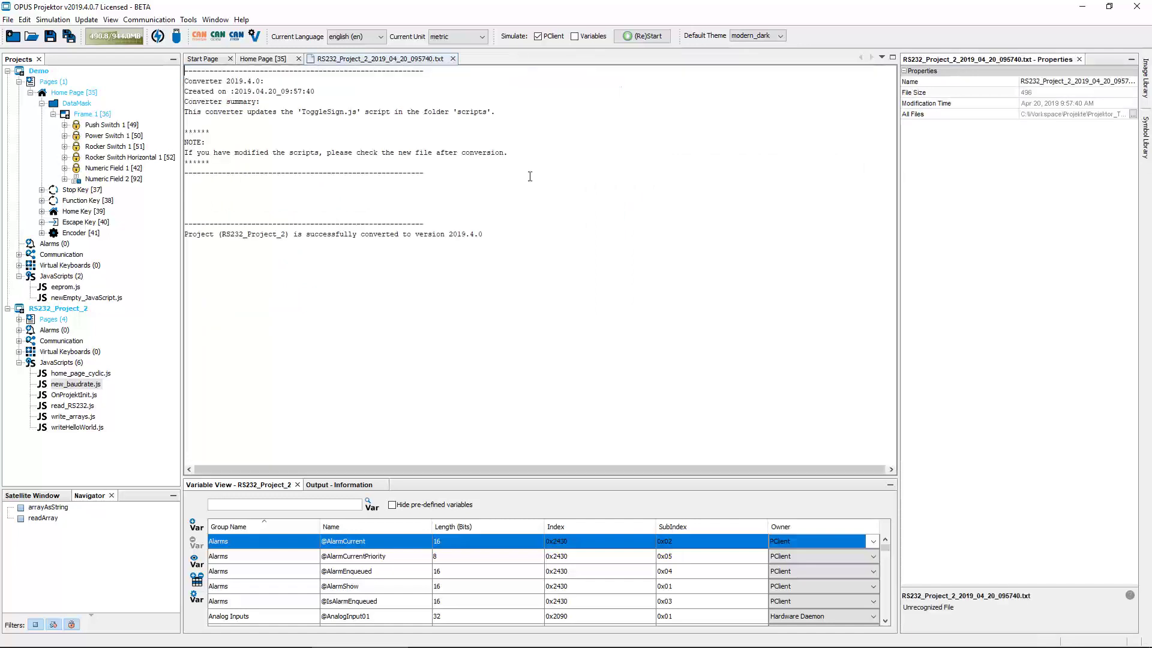
click(452, 59)
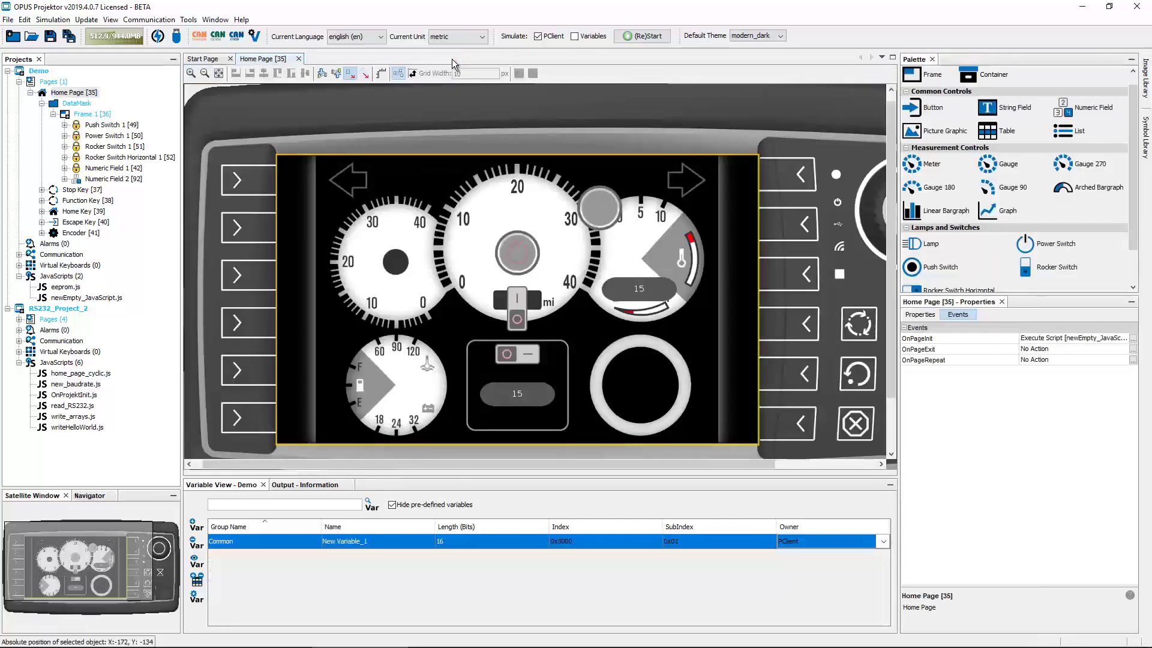
Collapse RS232_Project_2 and open Demo's eeprom.js script in the Source editor.
click(8, 308)
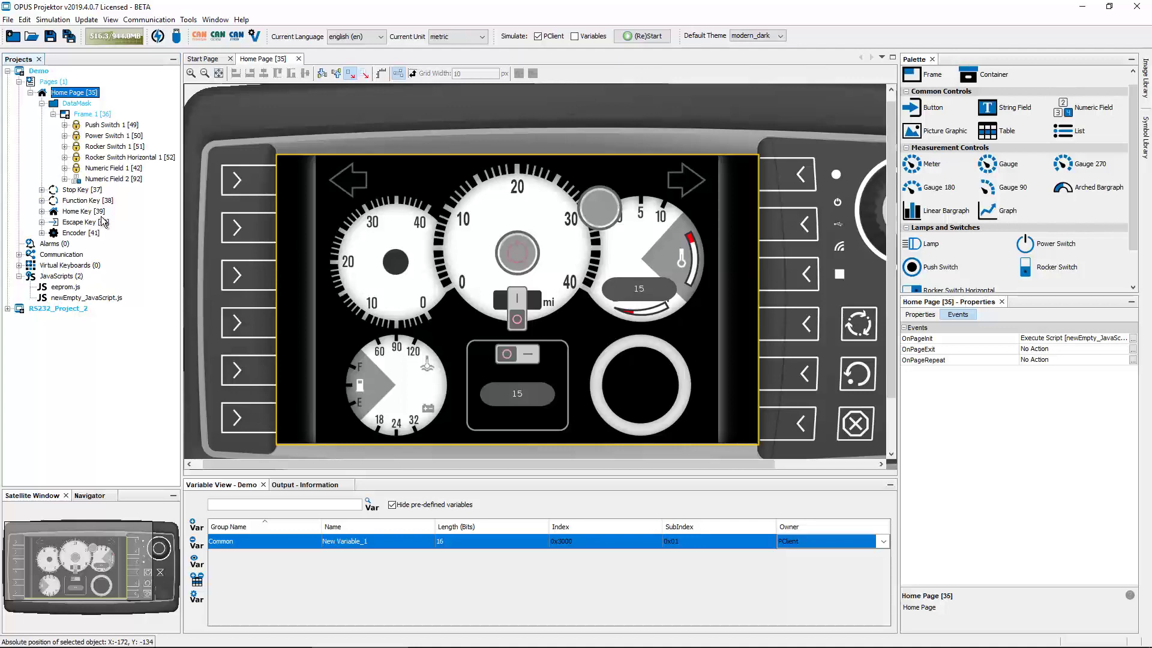
double_click(65, 287)
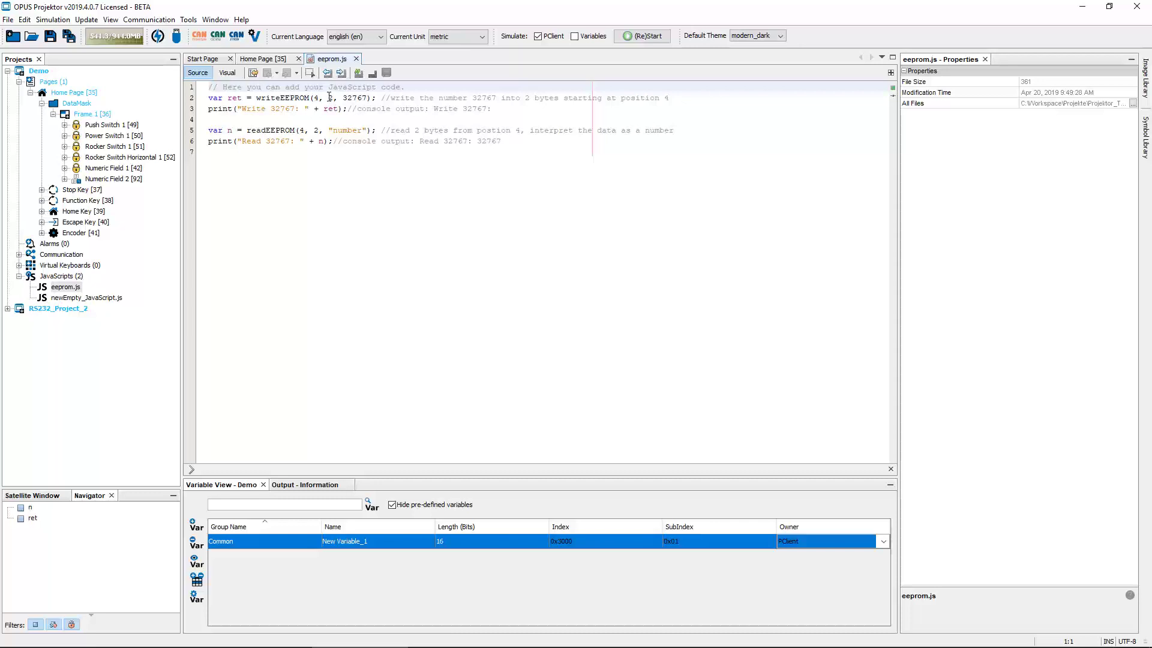
click(318, 97)
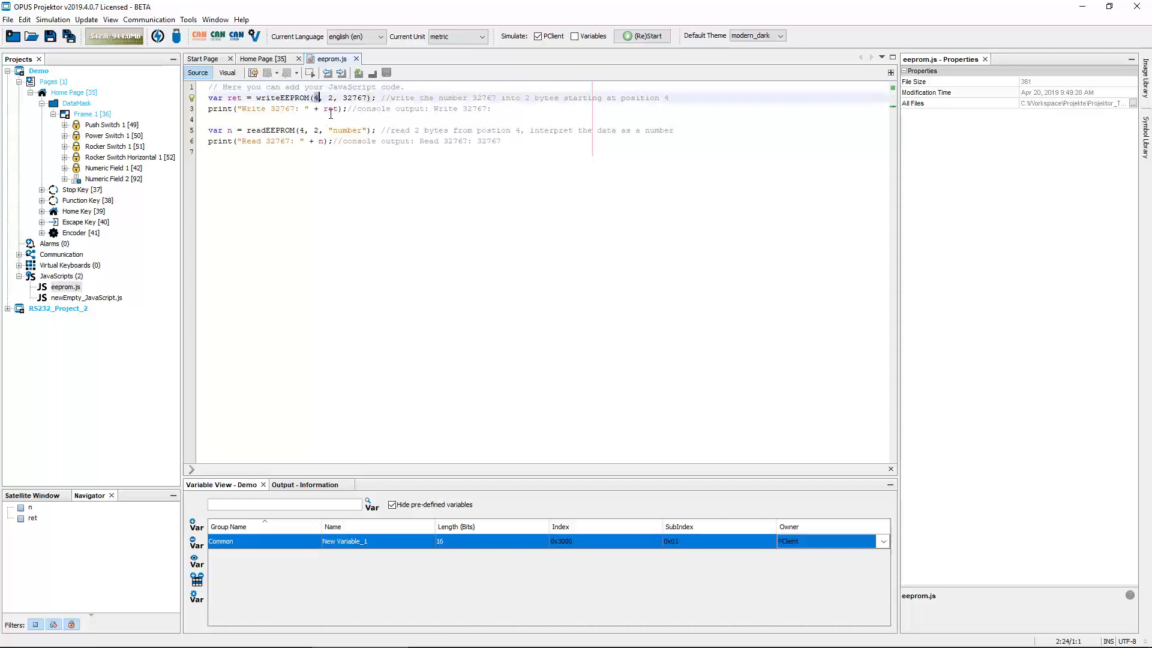
click(332, 98)
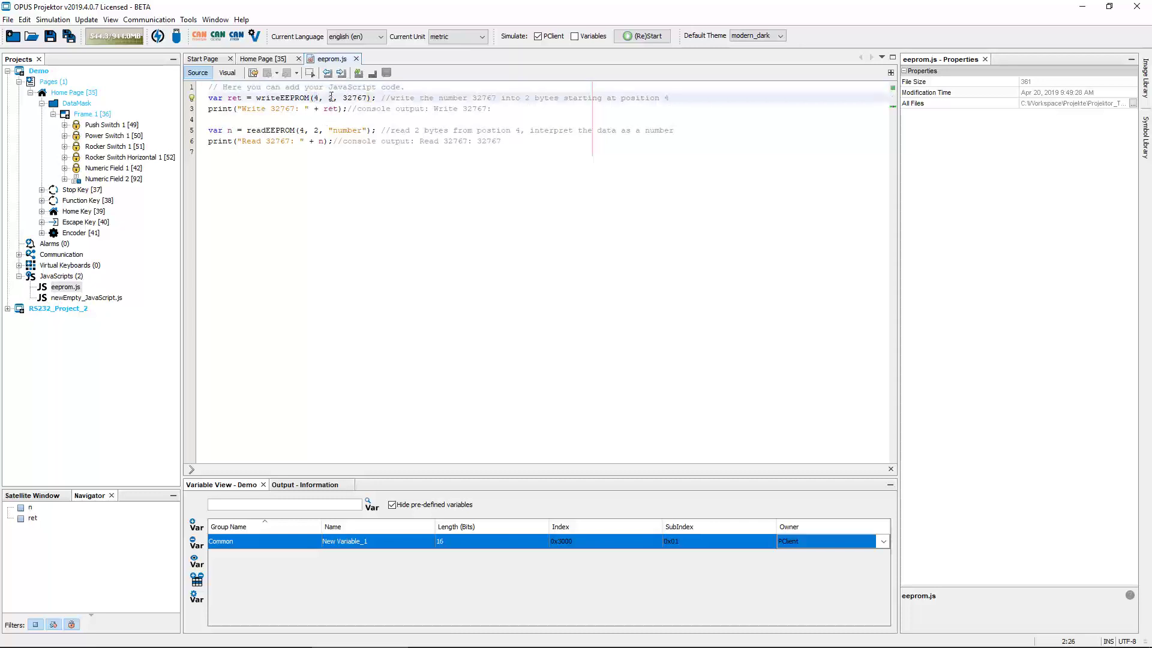
click(367, 98)
click(382, 204)
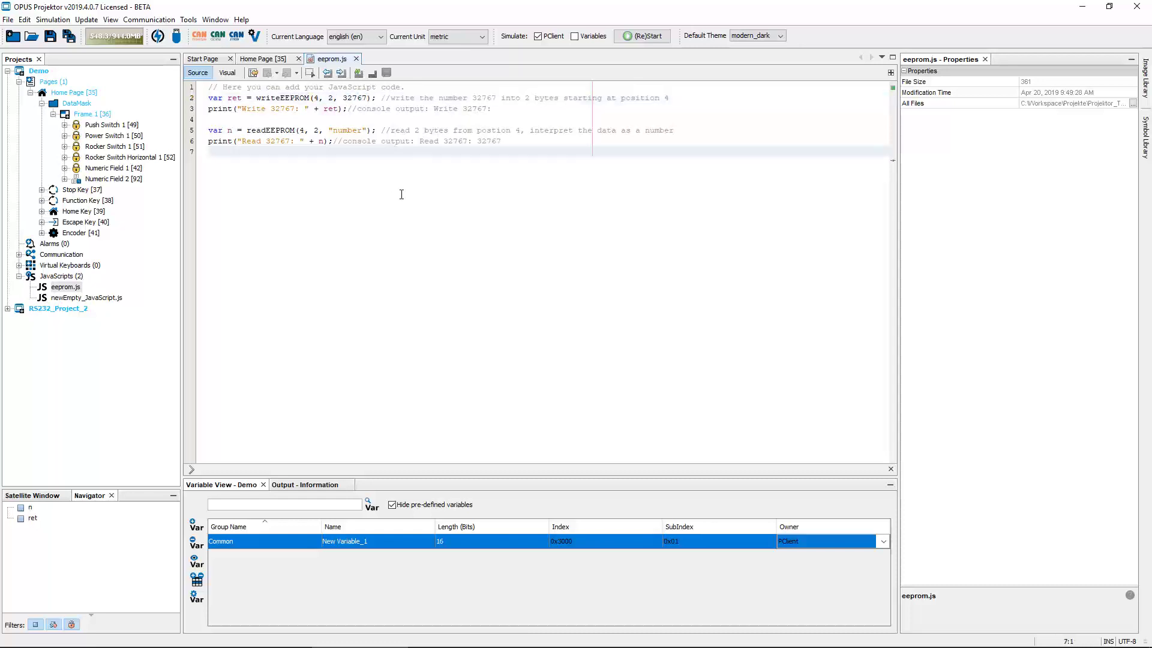
click(305, 130)
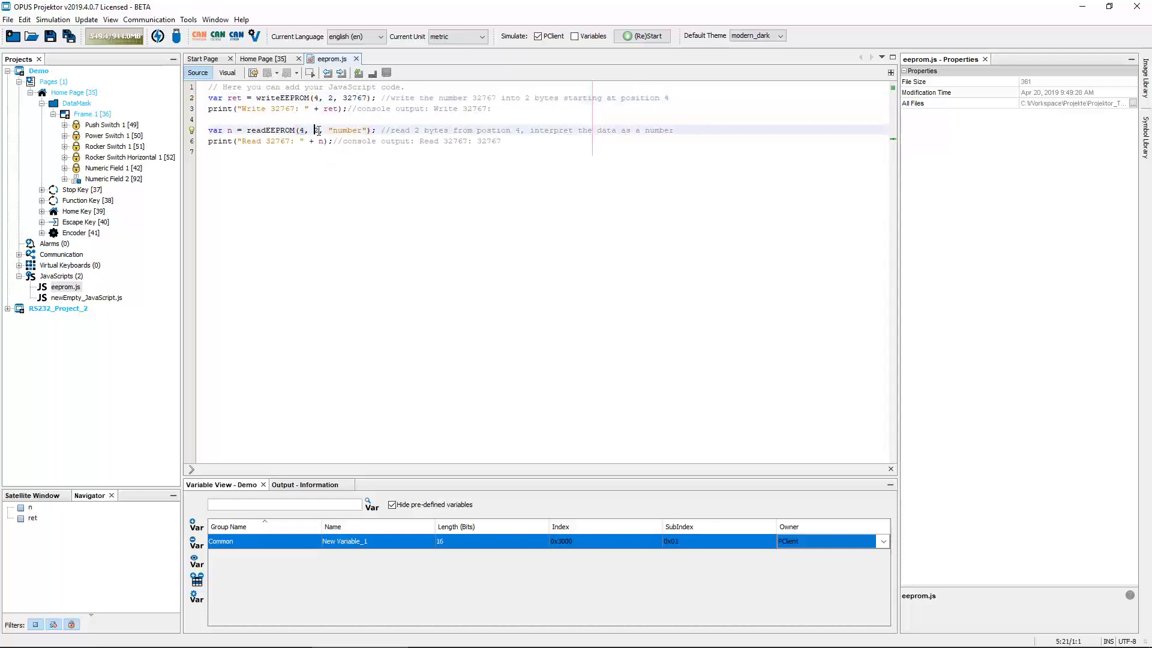
click(331, 131)
drag(338, 129, 368, 130)
click(253, 142)
click(230, 131)
click(242, 164)
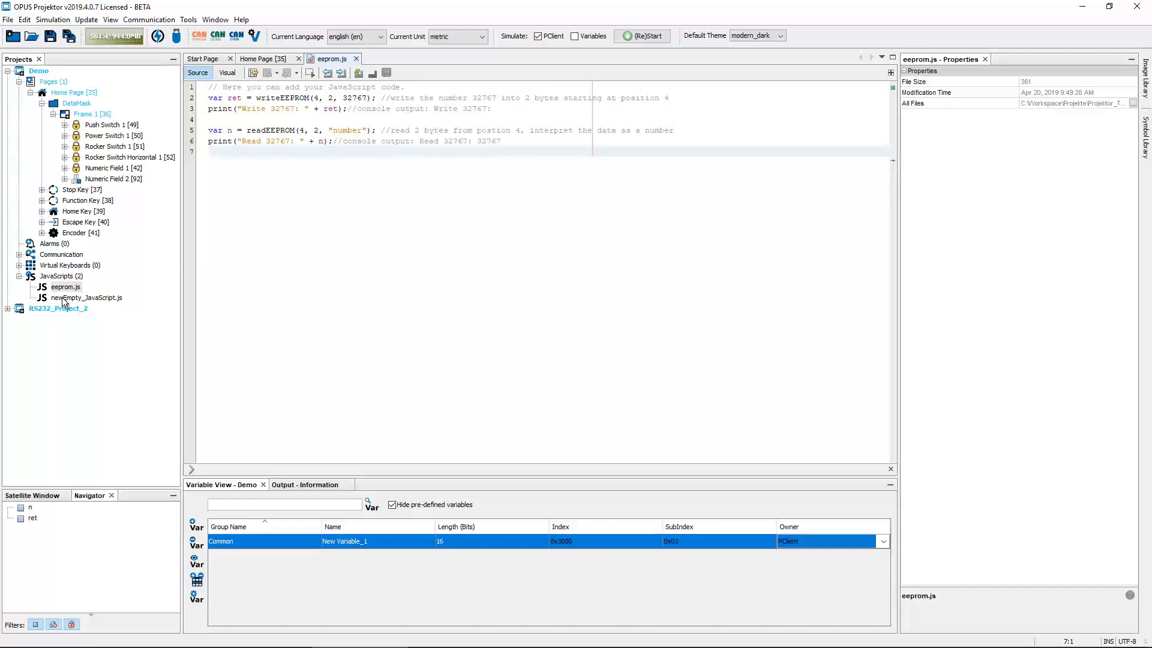
Open newEmpty_JavaScript.js and start the Demo project in the simulator, accepting the beta warning.
double_click(81, 298)
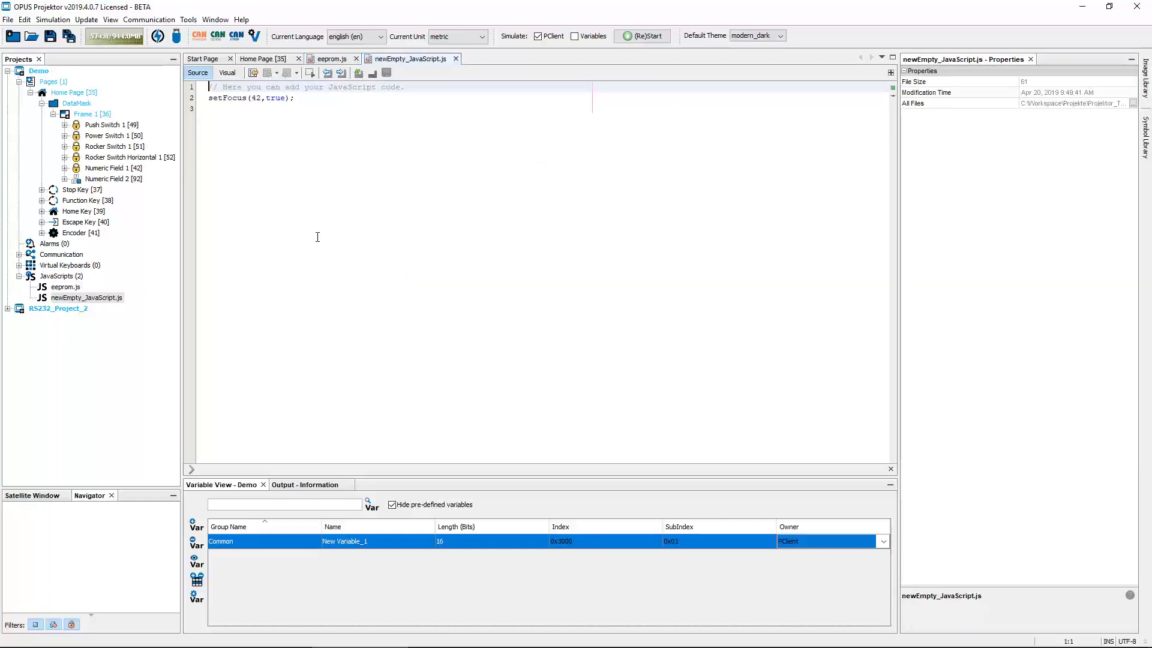
click(39, 71)
click(643, 38)
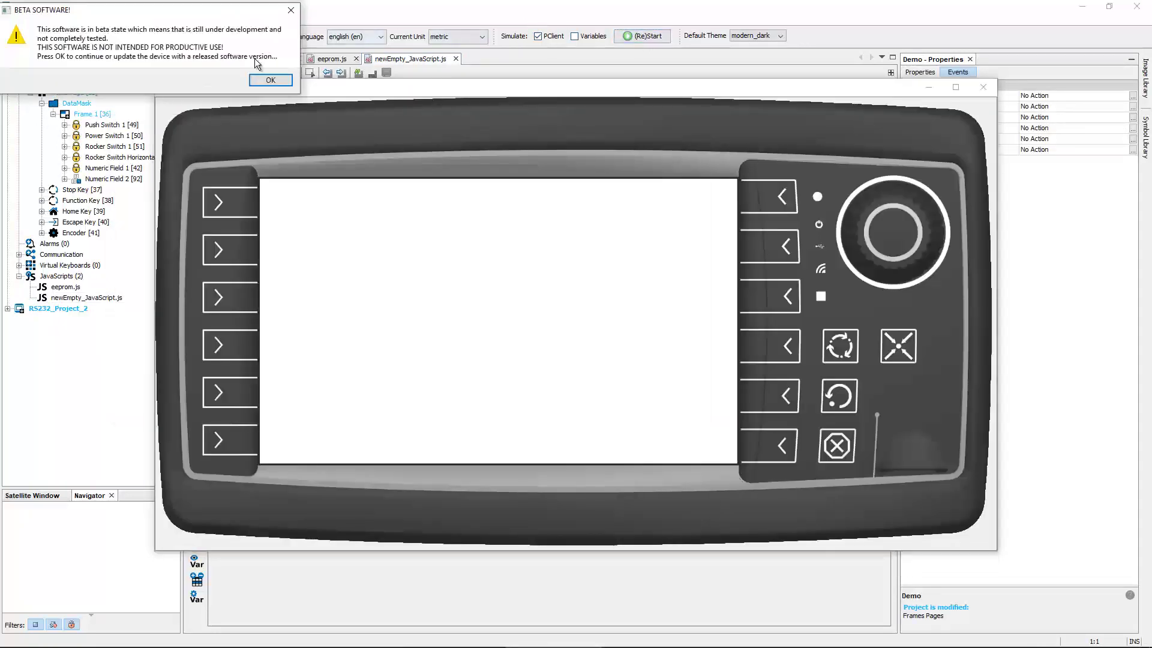
click(258, 79)
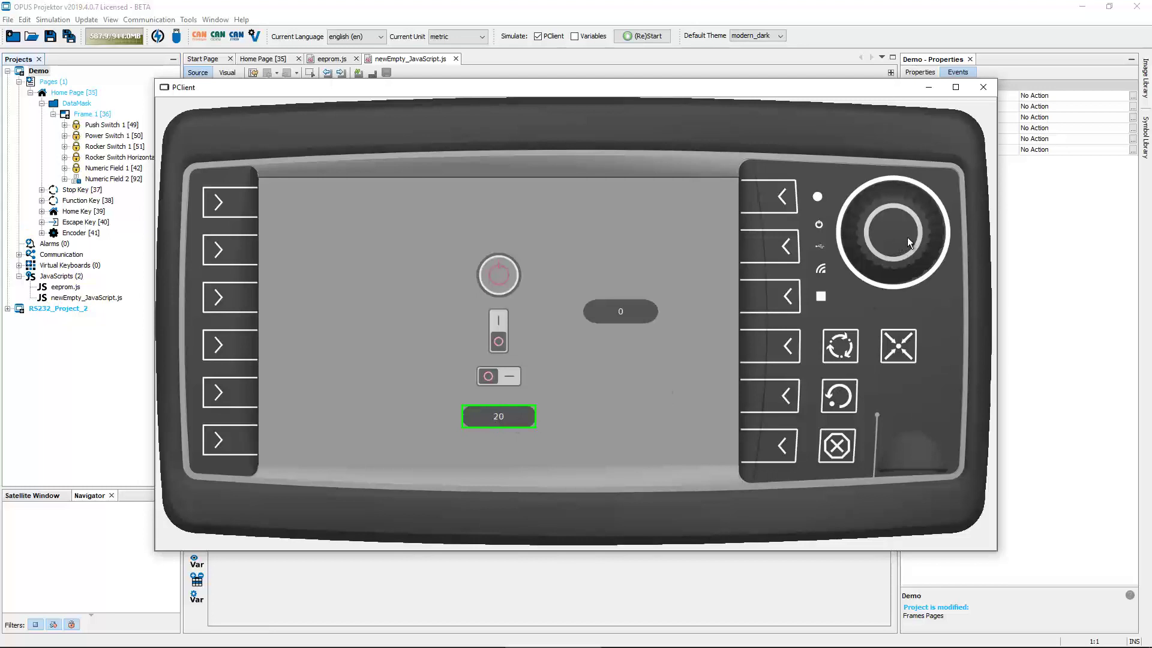
Turn the encoder in PClient to edit the focused numeric field, then close the simulator.
scroll(910, 236, up, 2)
scroll(913, 237, down, 5)
click(891, 243)
scroll(894, 246, down, 3)
scroll(894, 246, up, 1)
scroll(894, 246, up, 3)
scroll(894, 246, down, 2)
scroll(894, 246, up, 1)
click(983, 87)
click(211, 110)
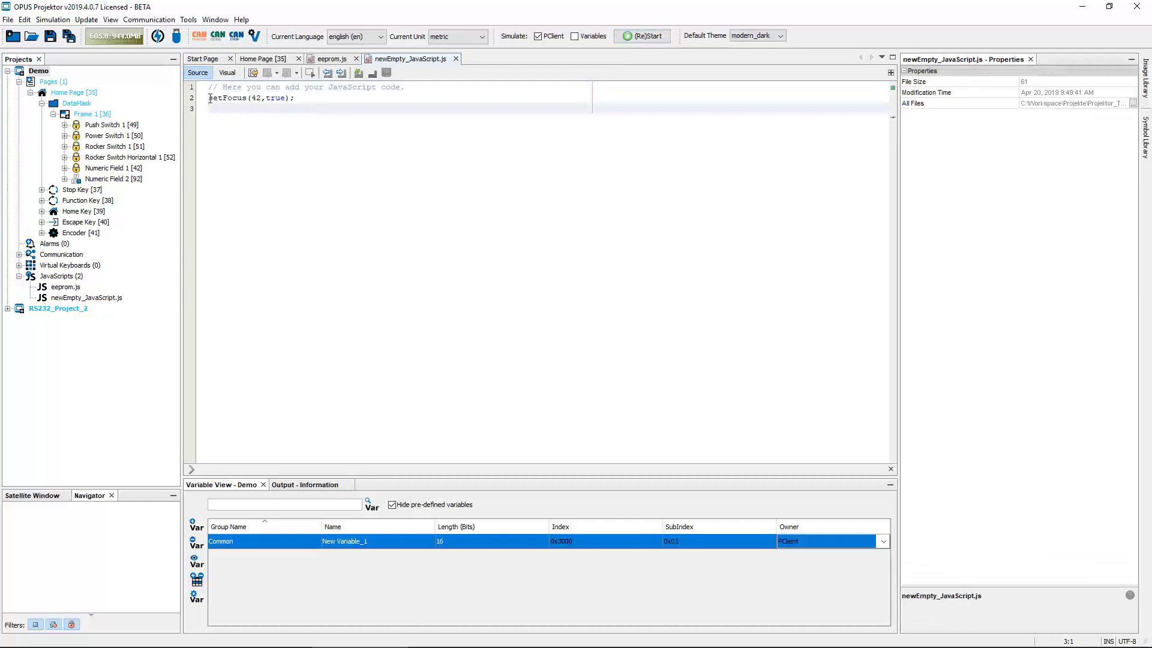
Match the 42 in setFocus to Numeric Field 1 [42], then close newEmpty_JavaScript.js.
click(255, 99)
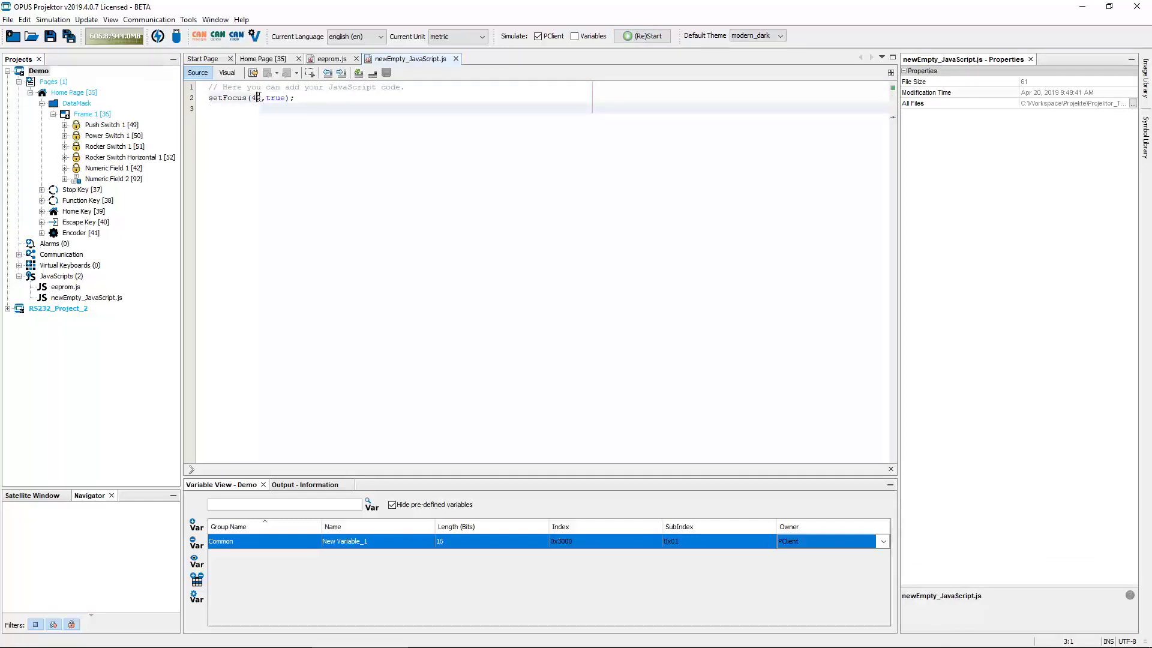
click(118, 169)
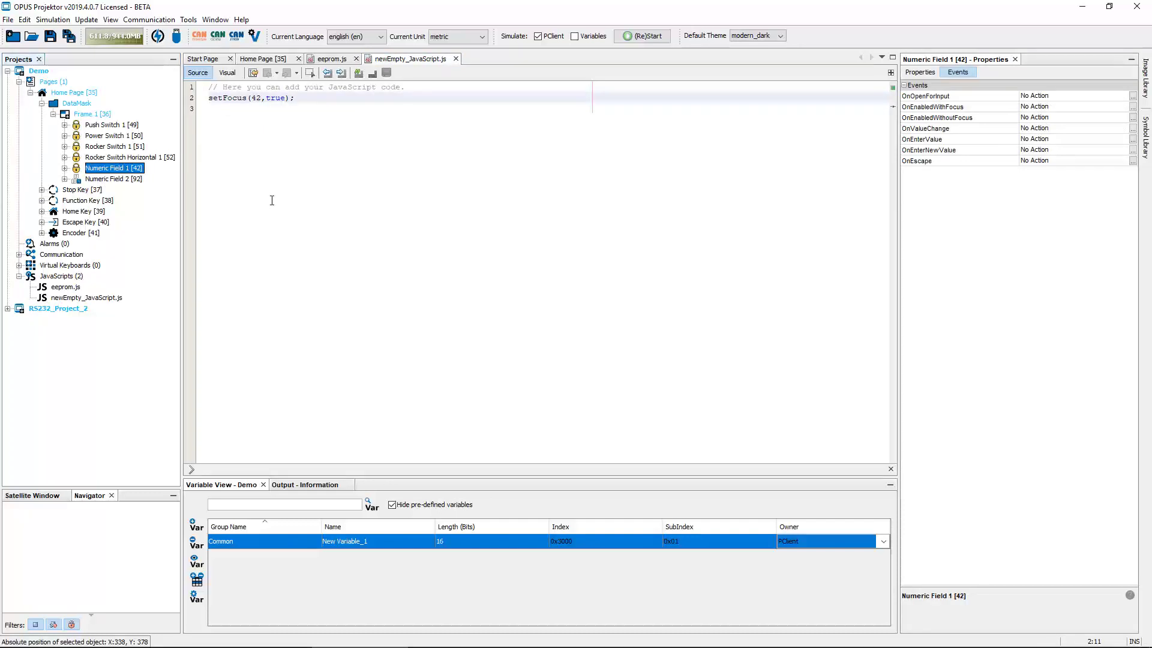
click(269, 98)
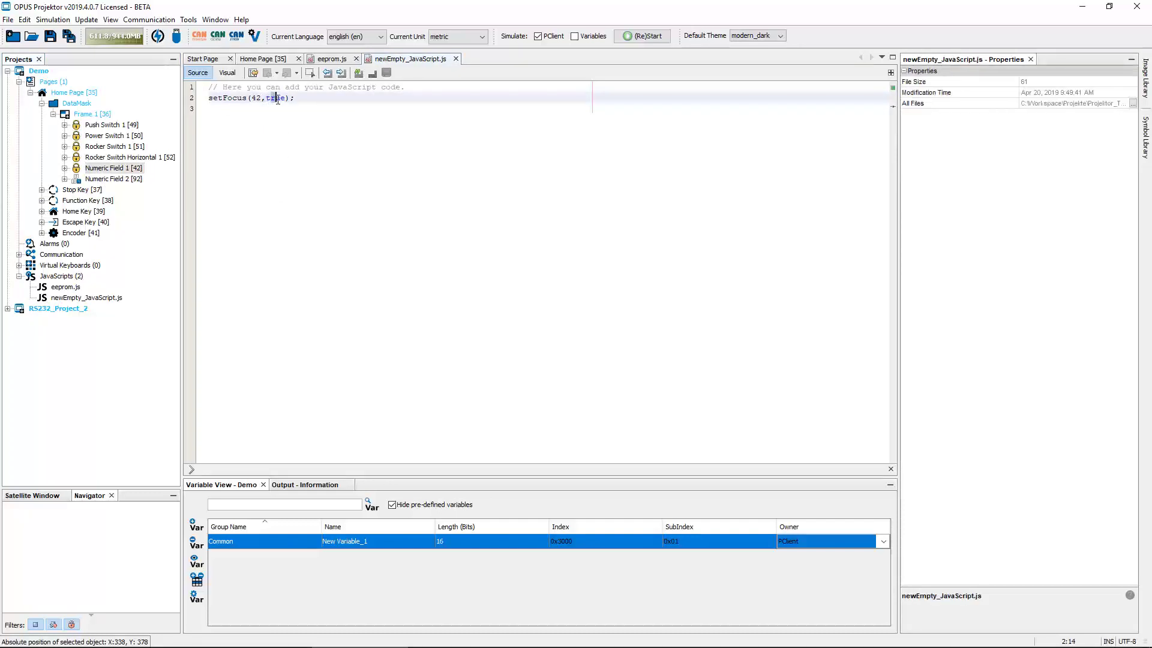
click(289, 130)
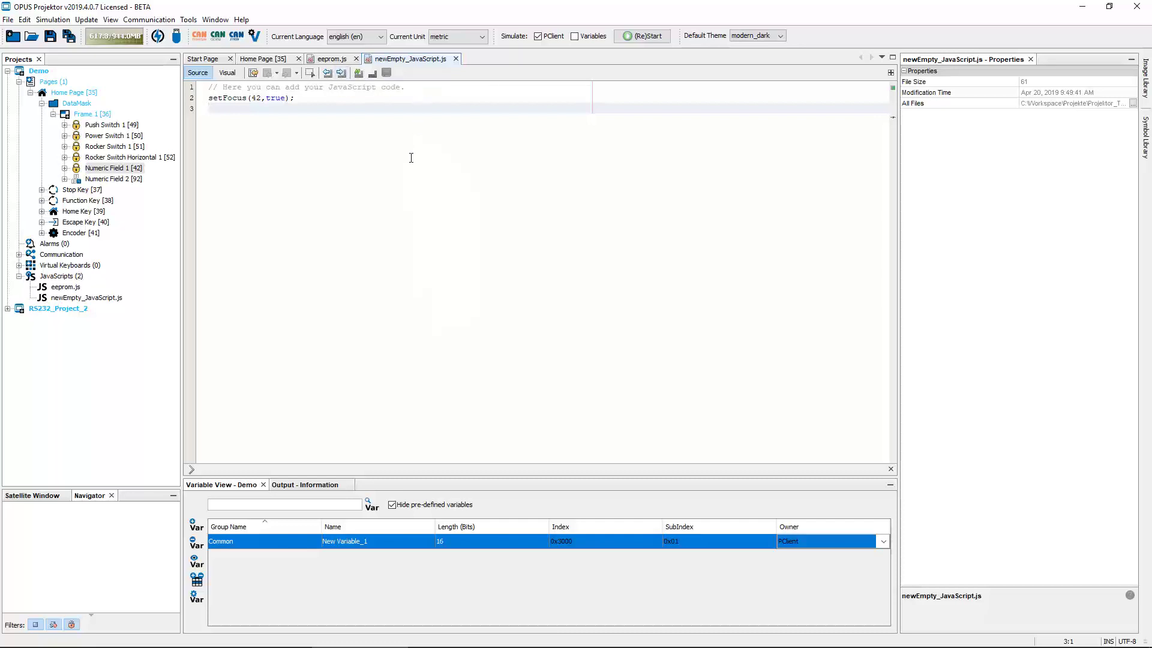
click(455, 59)
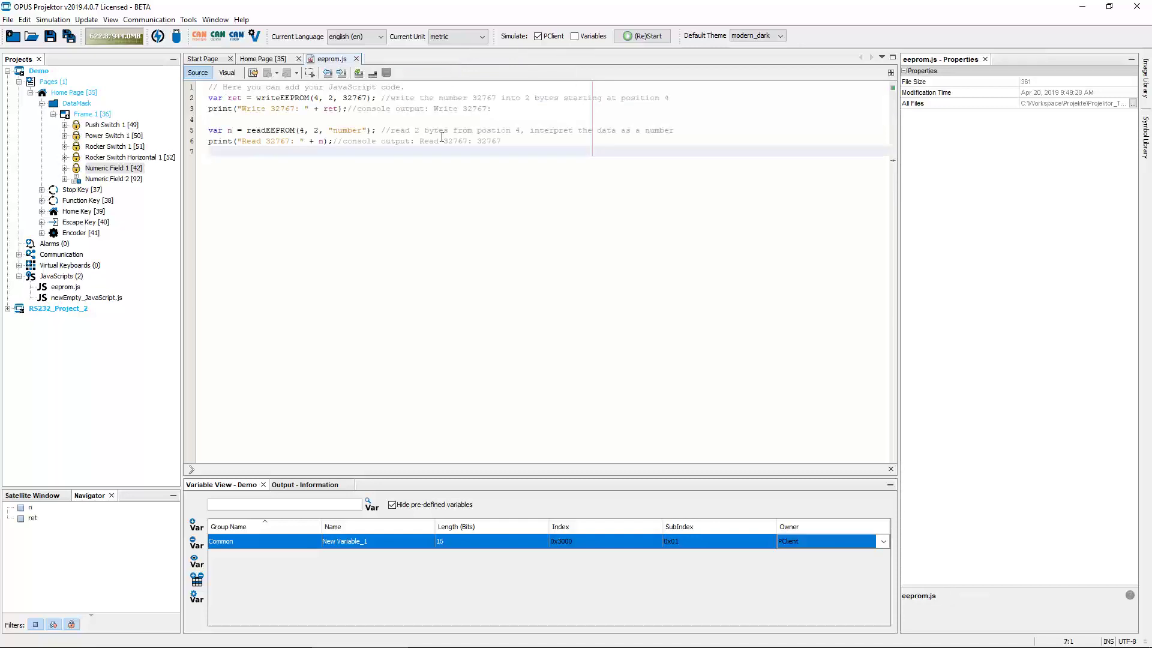
Close eeprom.js and launch ISO 17215 Camera Configuration with WLAN, showing Regions of Interest.
click(357, 58)
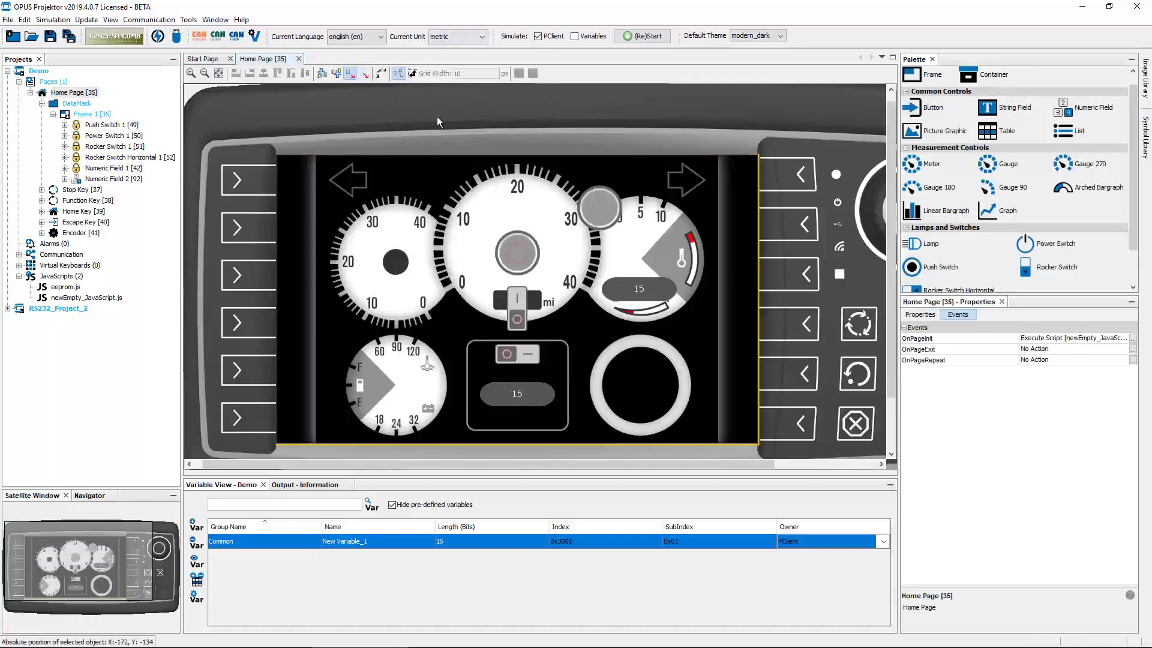
click(189, 20)
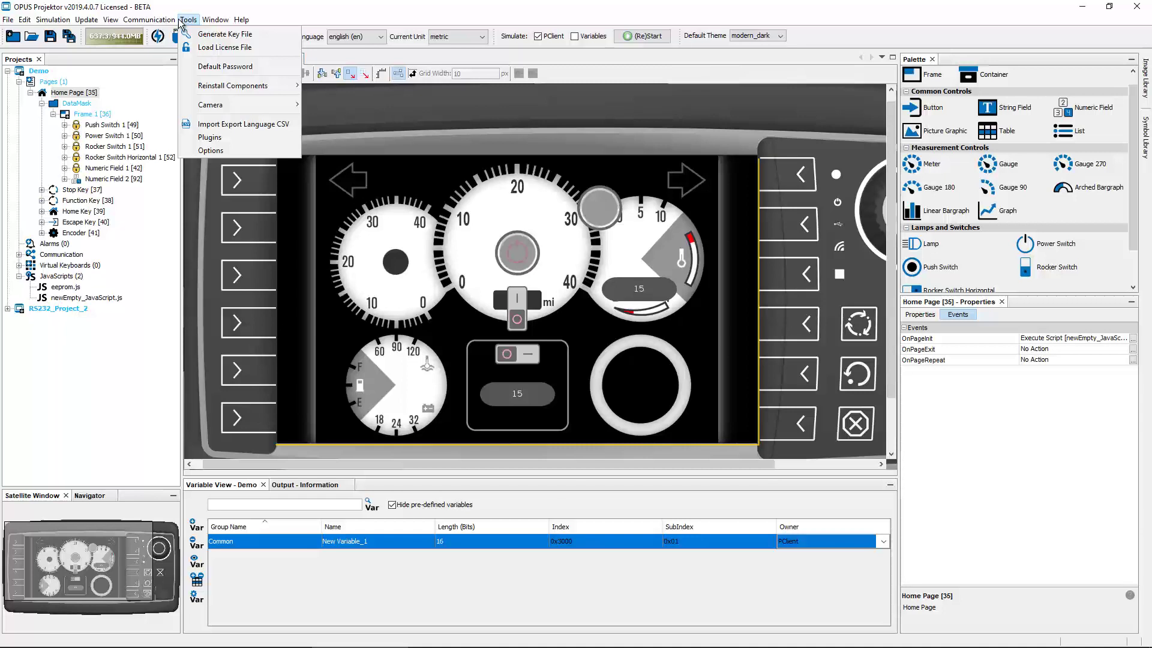
mouse_move(224, 112)
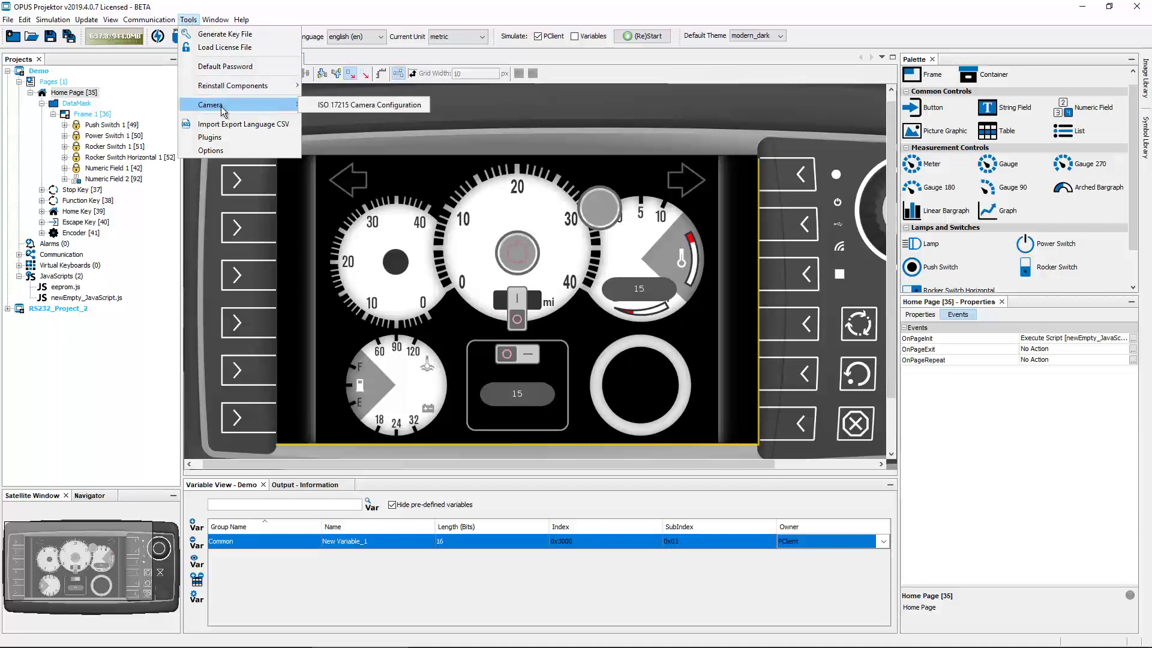
click(378, 108)
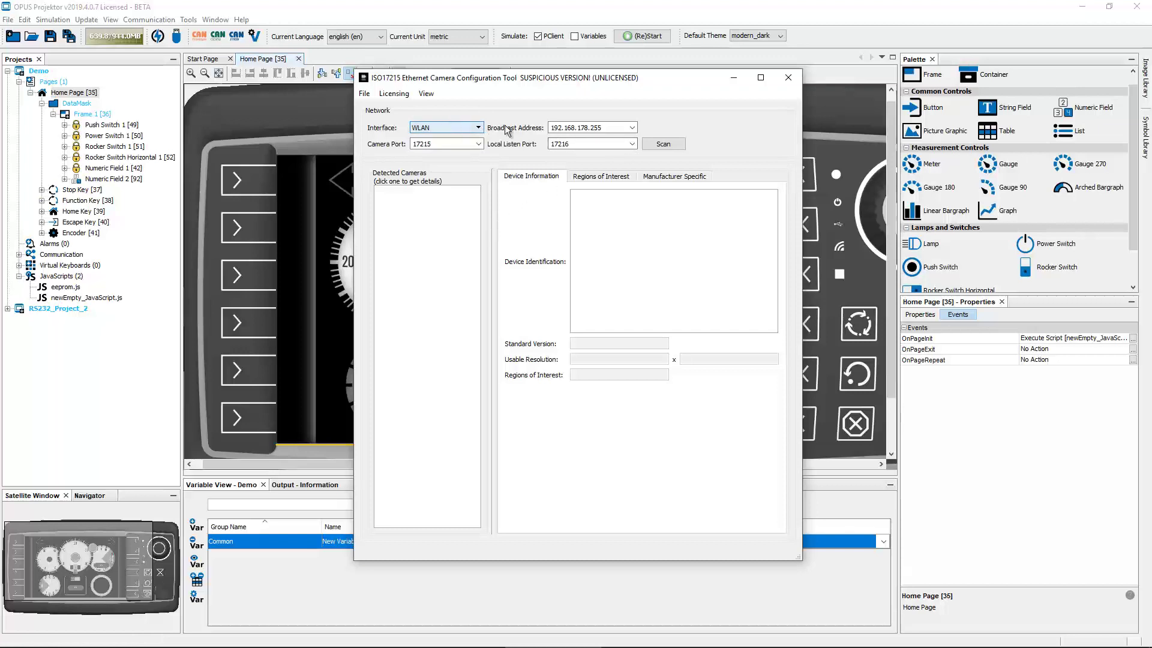
click(480, 128)
click(479, 128)
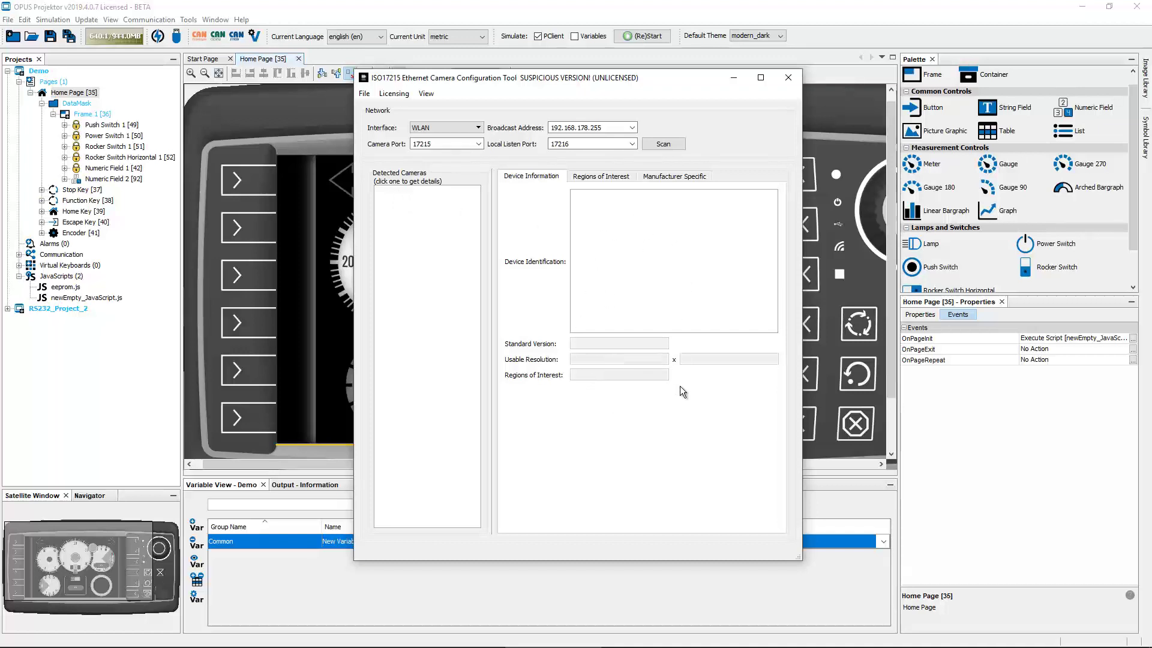
click(600, 177)
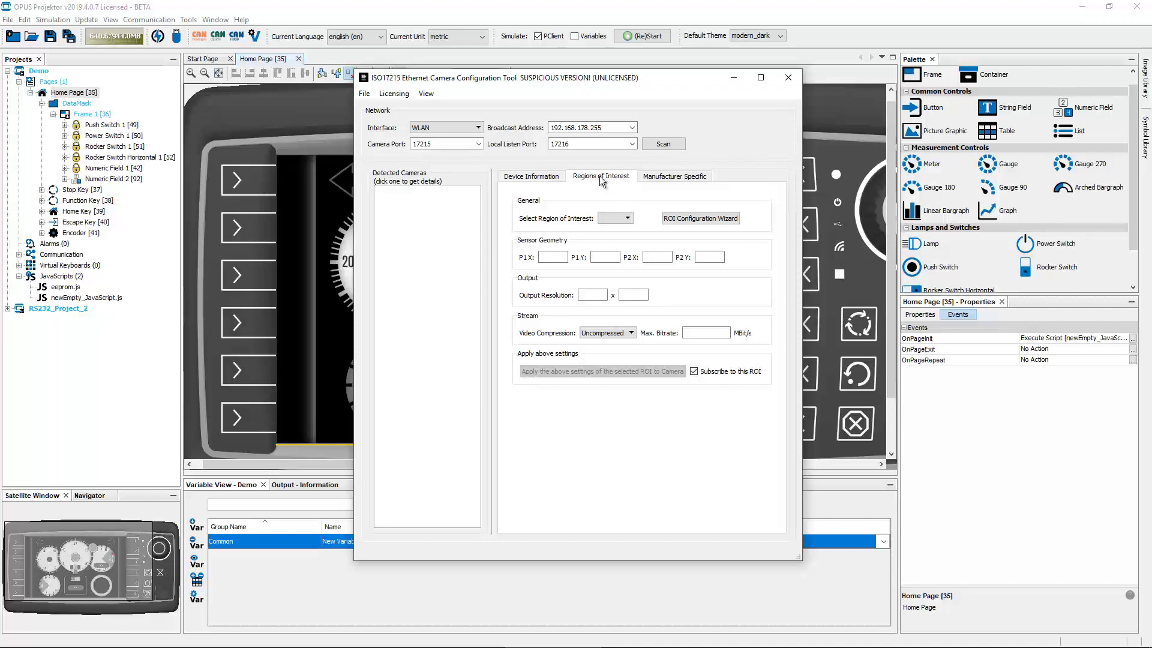
Set Video Compression to H264, check the Max. Bitrate field, and close the ISO17215 tool.
click(629, 334)
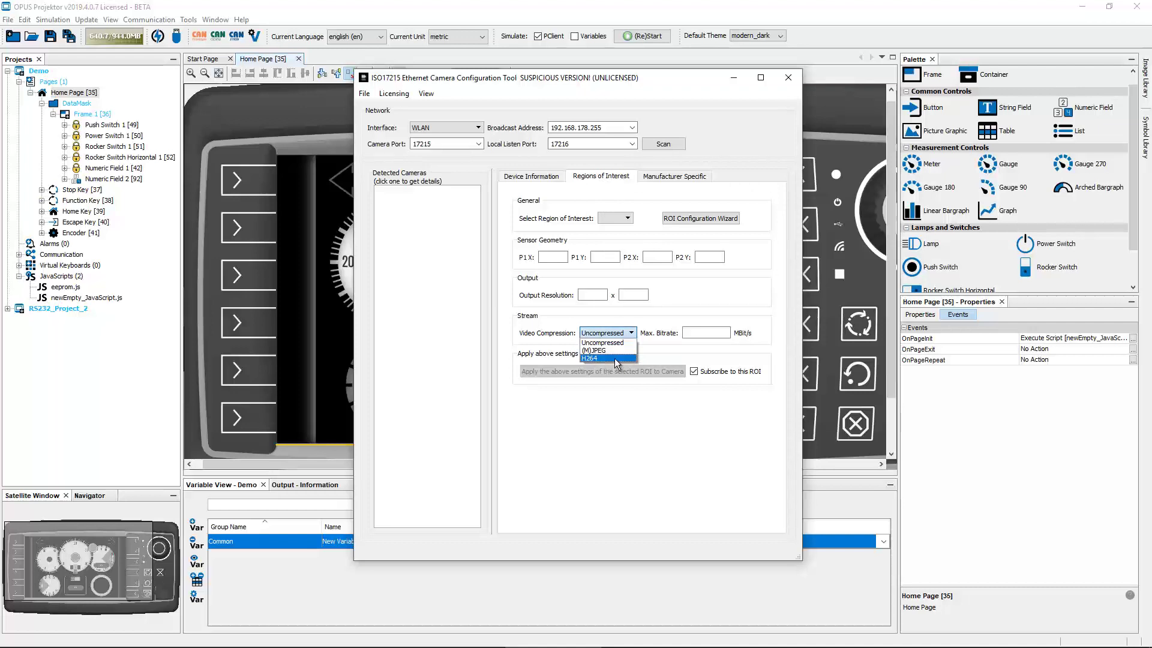
click(614, 358)
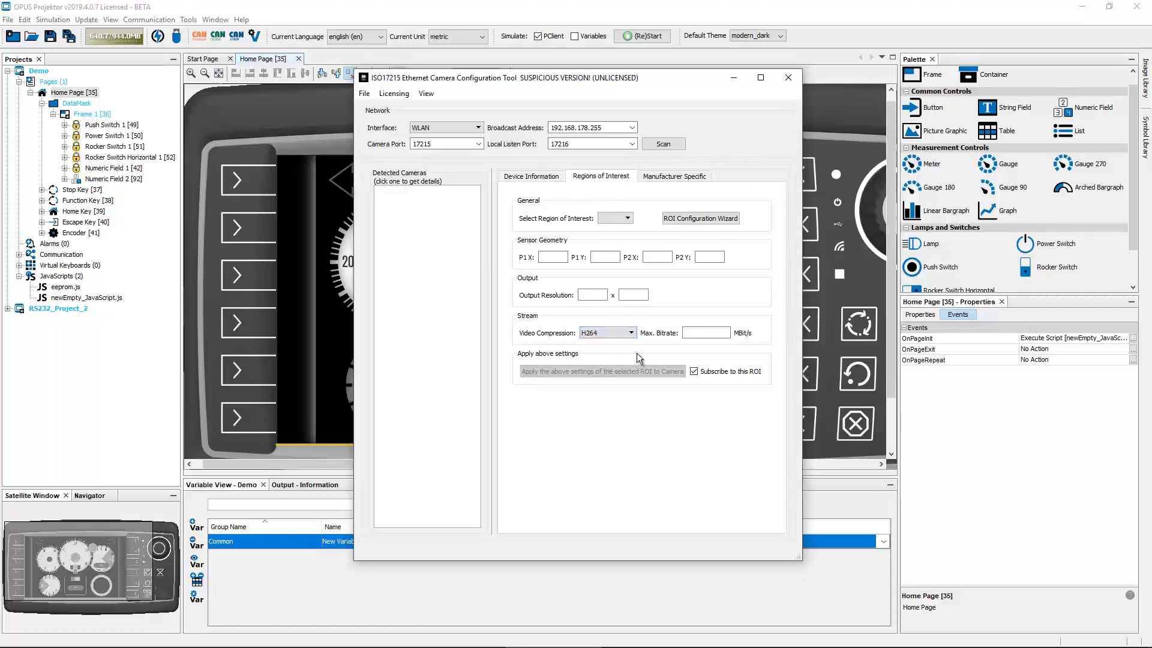
click(710, 335)
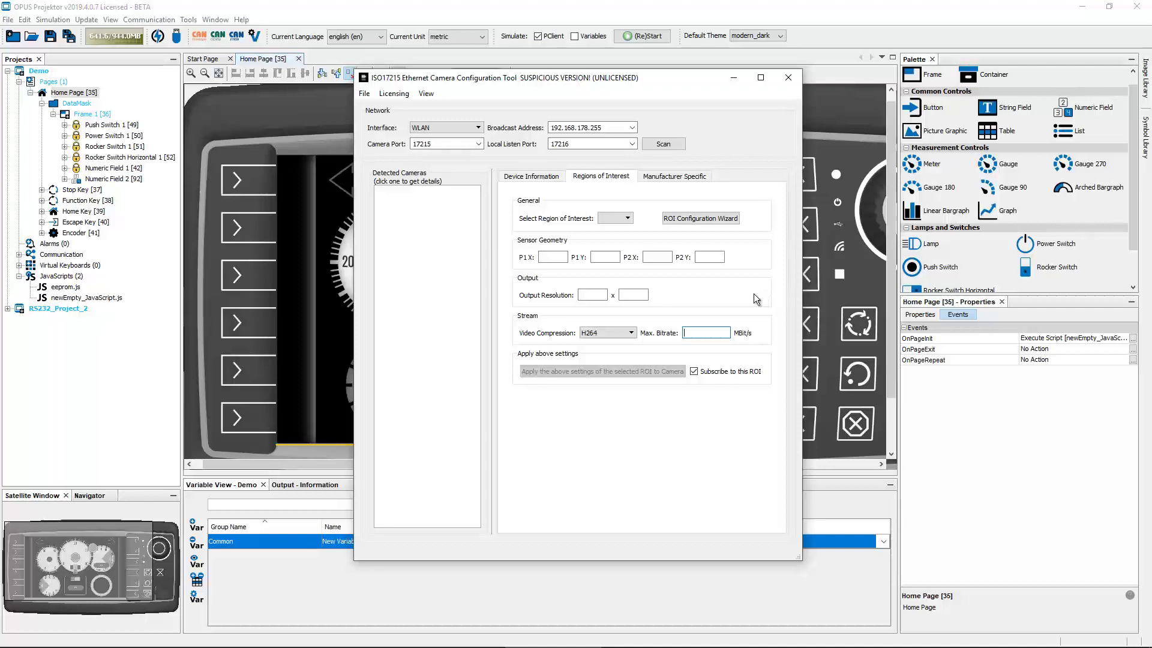
click(785, 78)
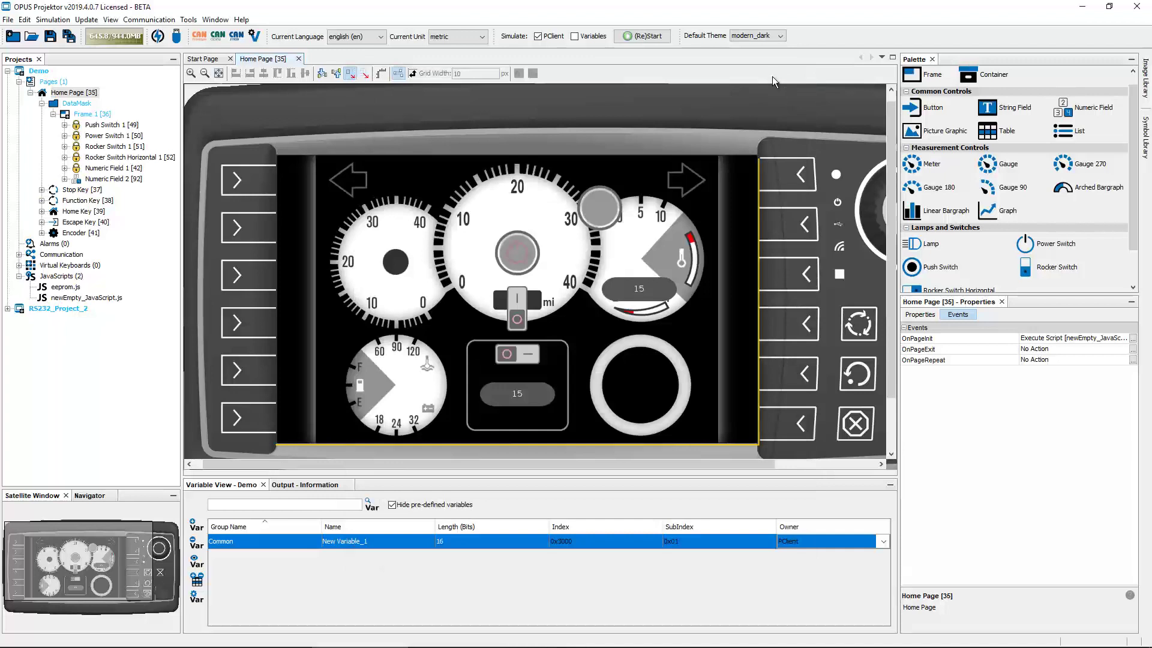
Add CANFreestyle on CAN 1 with an ECU named test in the terminal configuration.
click(148, 19)
click(174, 41)
click(793, 156)
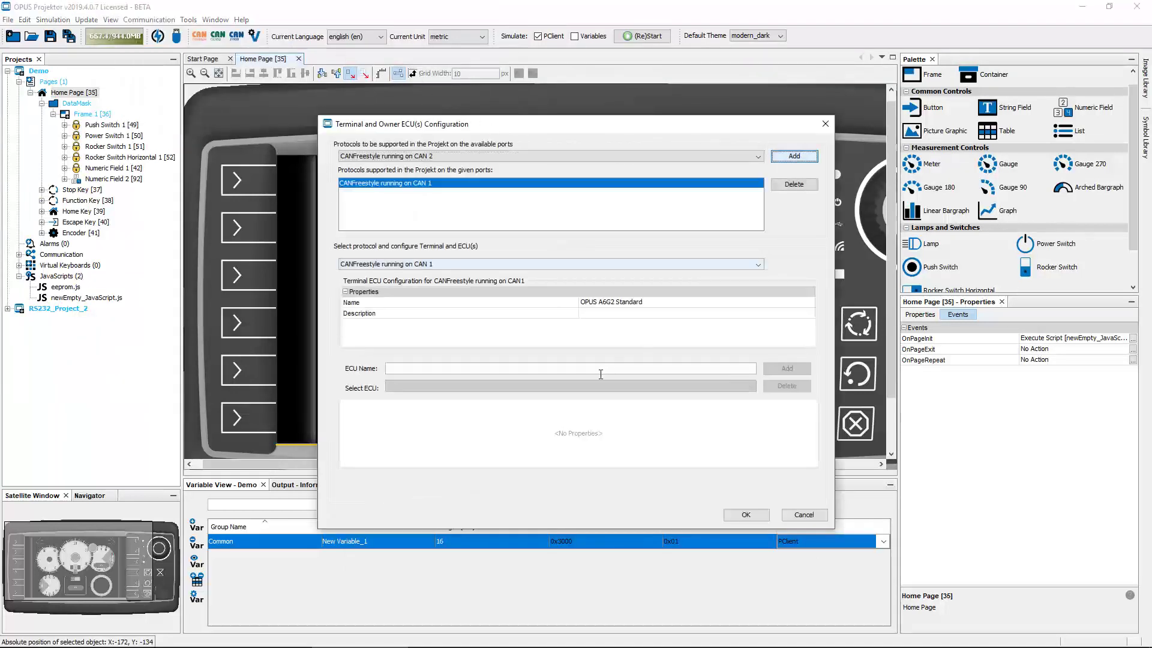
text(test)
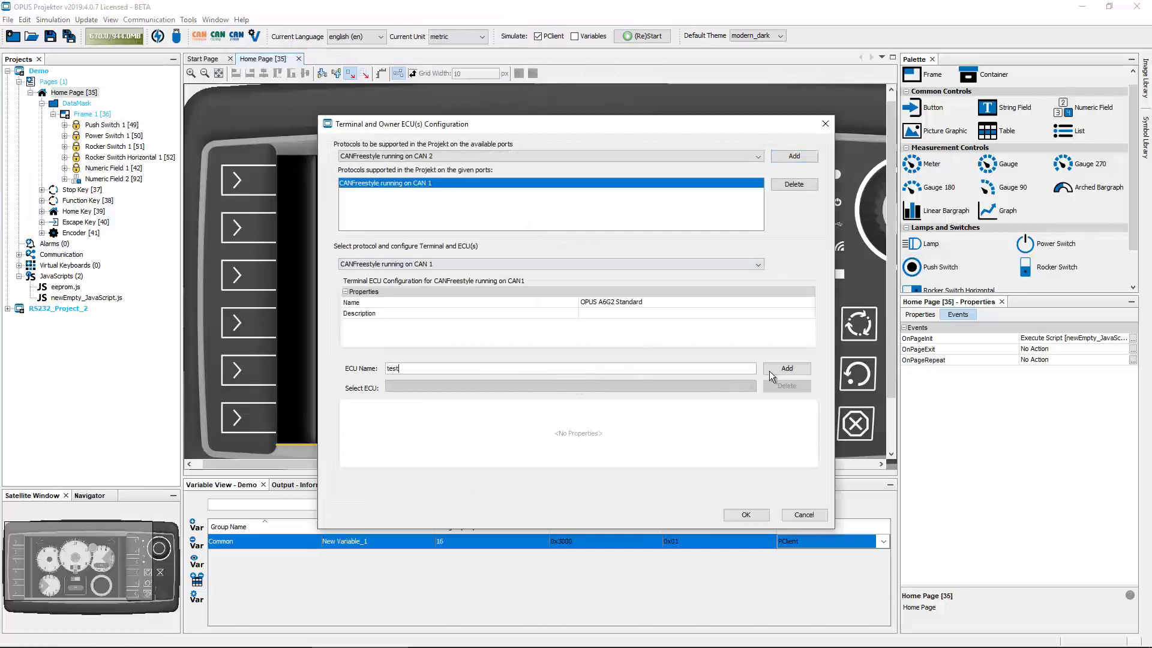
click(772, 367)
click(745, 514)
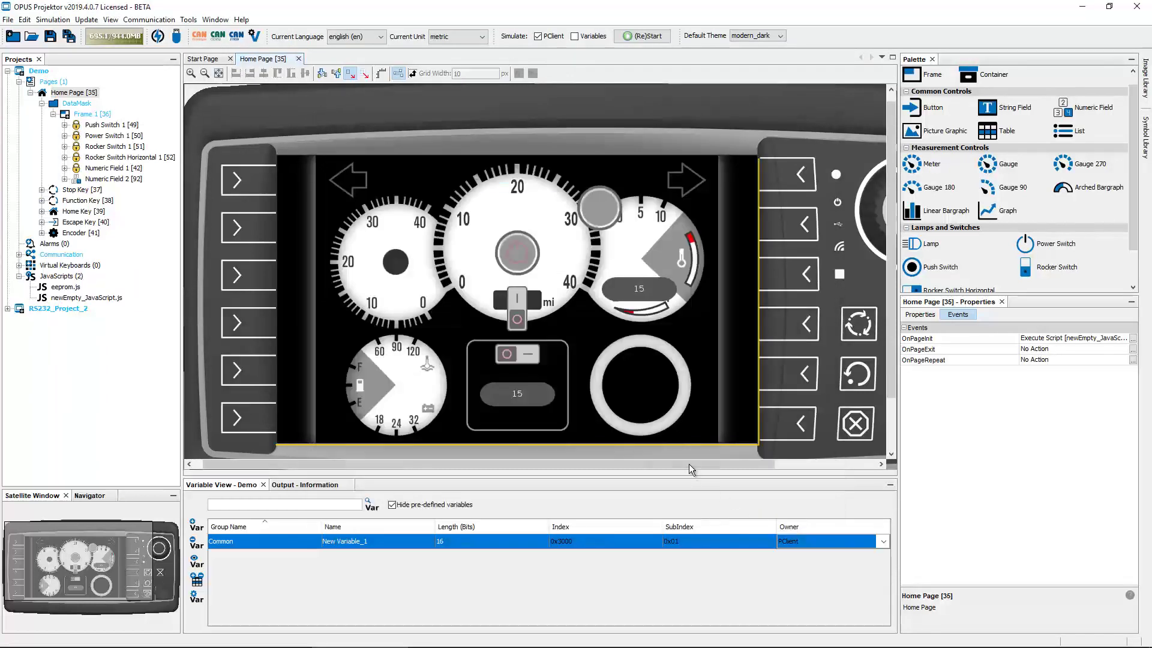
Create a Receive mapping object named test in CANFreestyle Configure Mappings.
click(203, 37)
text(test)
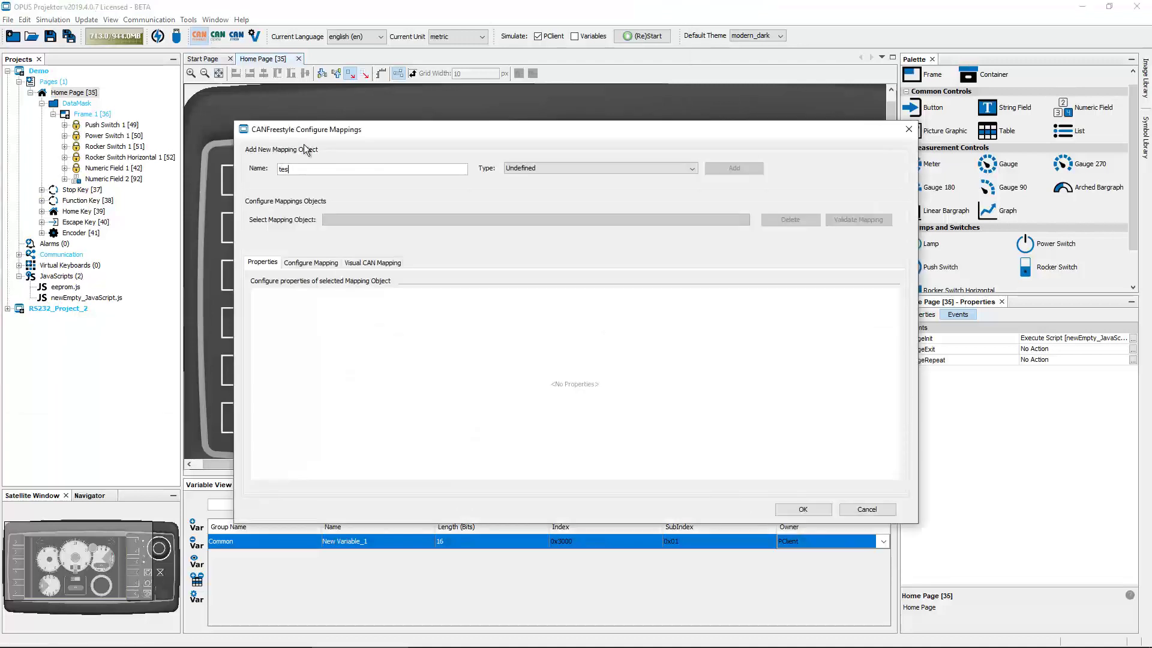
click(556, 169)
click(578, 191)
click(725, 167)
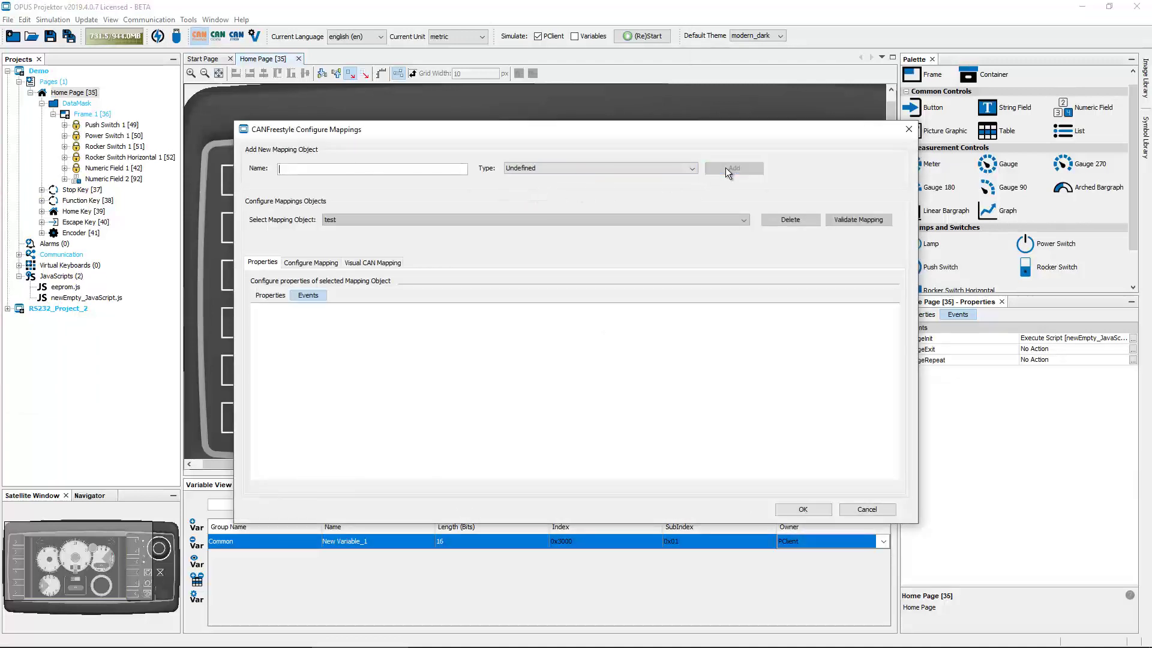
Review mapping test's Object Status and CAN ID Type properties, then its events.
click(270, 295)
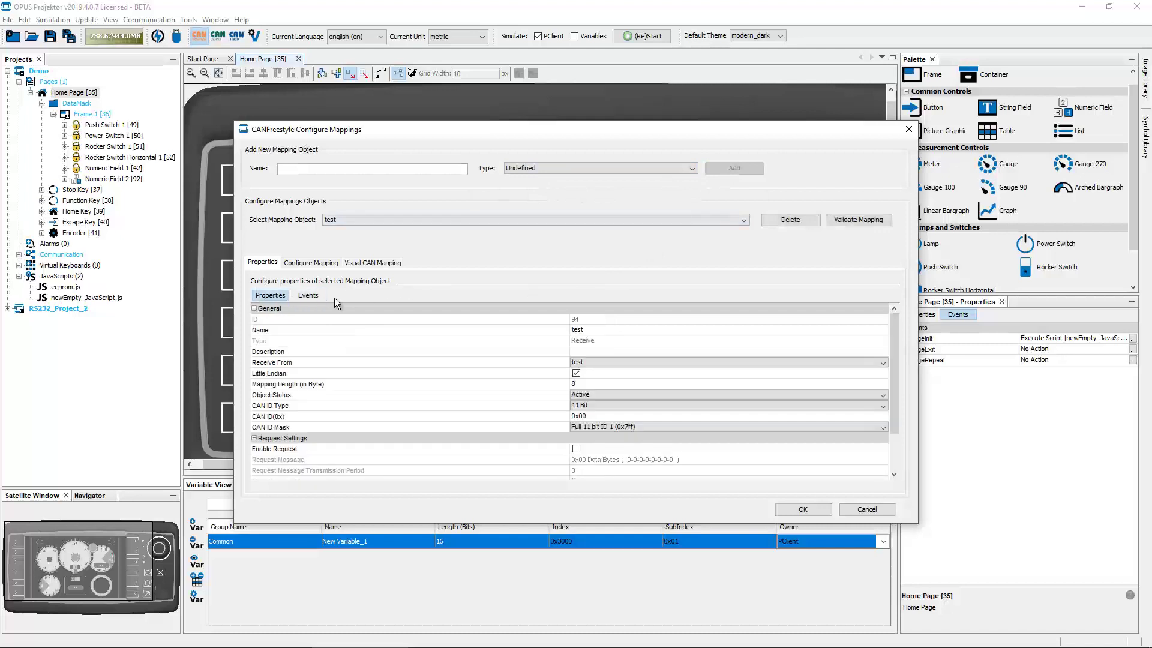
click(268, 396)
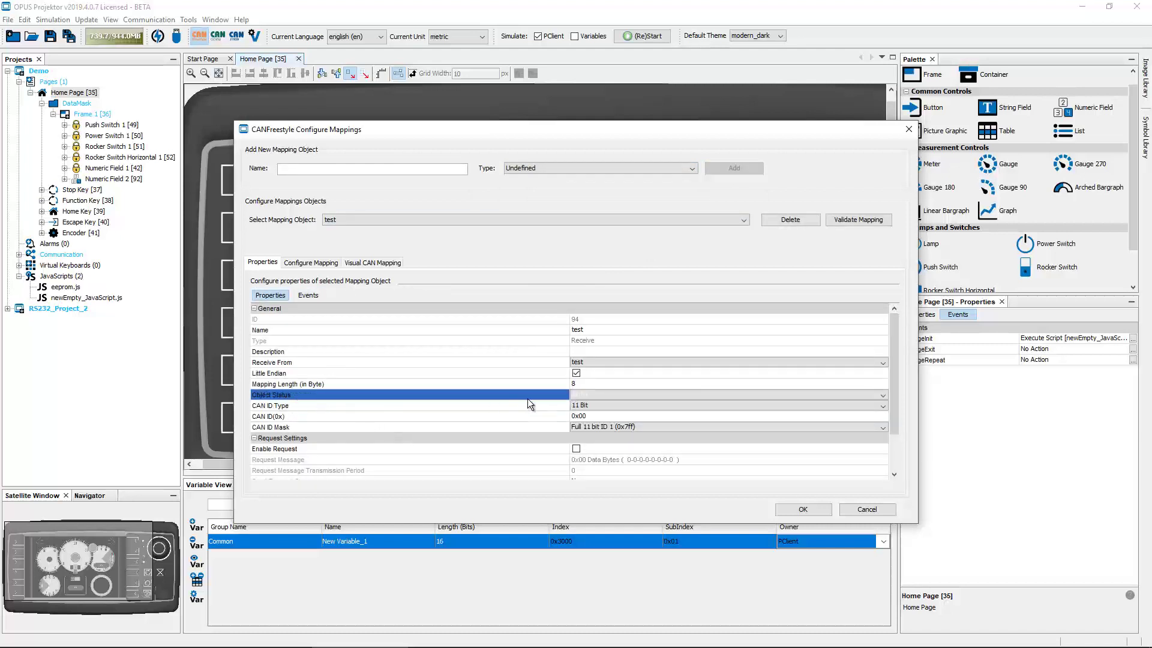
click(345, 412)
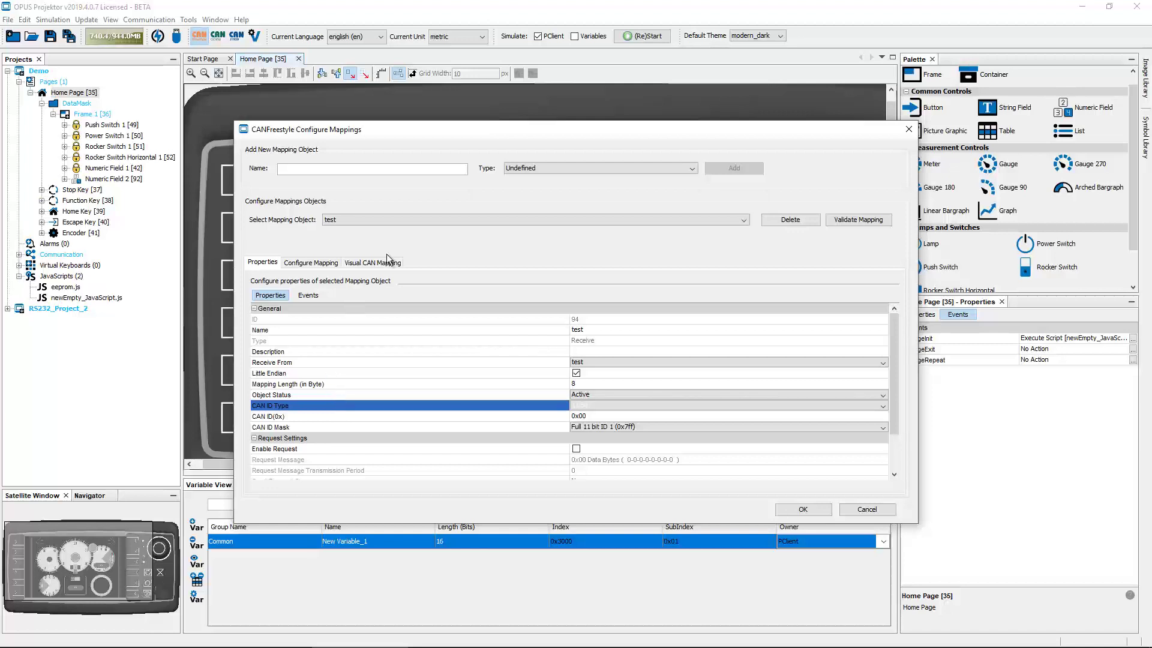
click(309, 296)
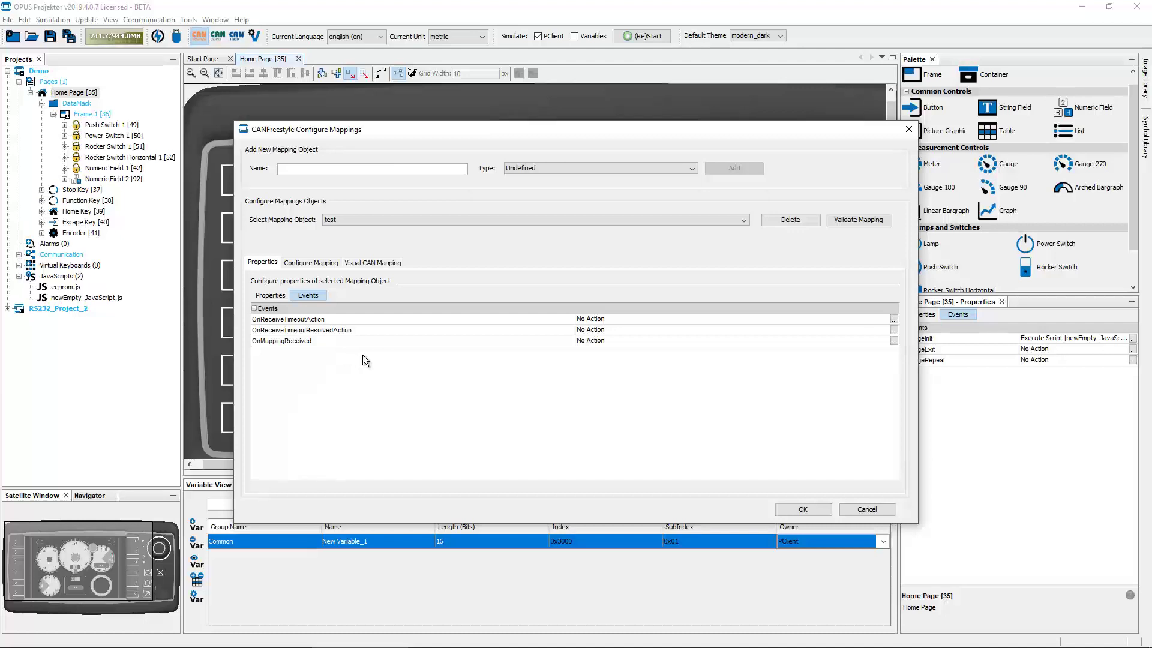
Select the OnMappingReceived event, then cancel out of Configure Mappings.
click(307, 342)
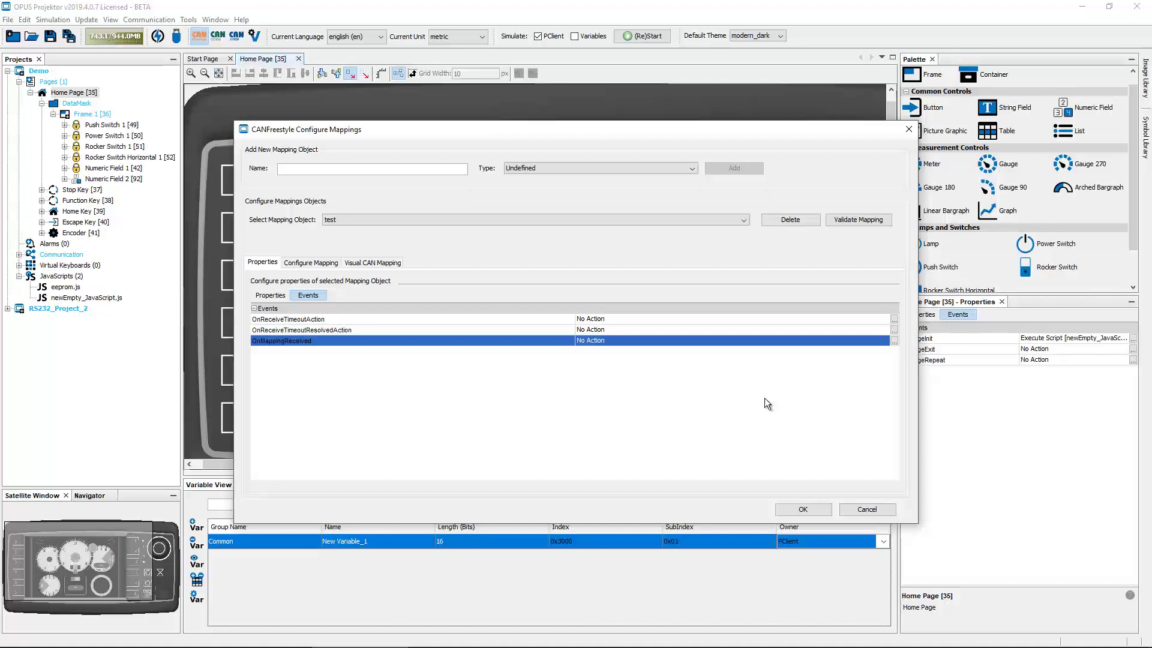
click(868, 510)
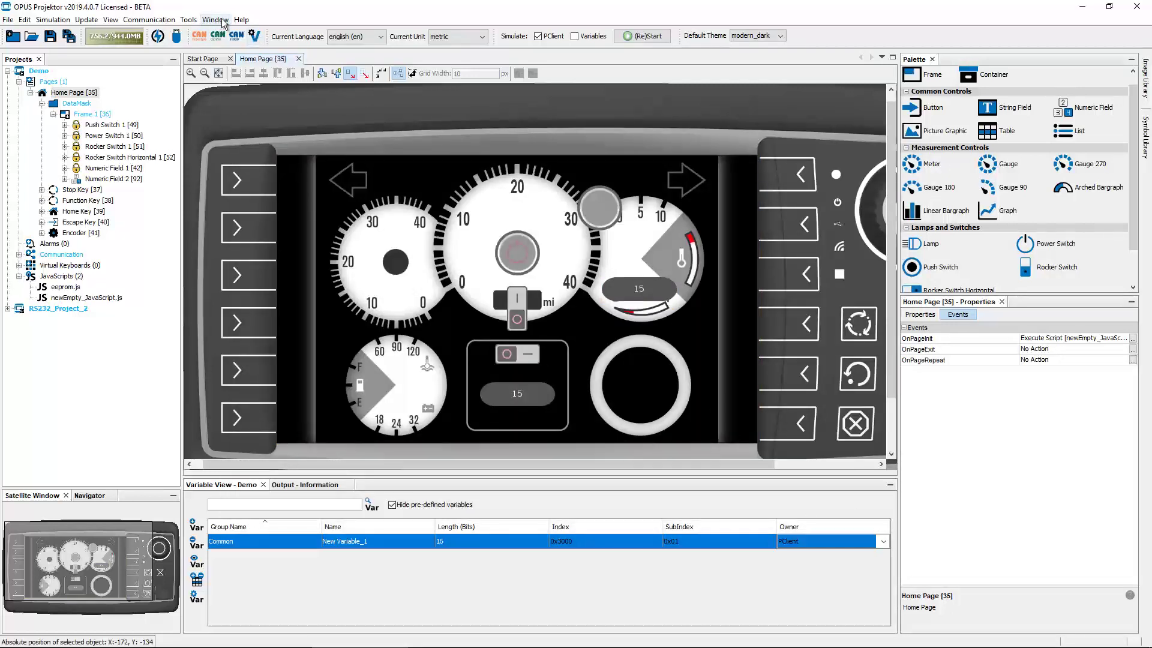
Load DBC\common.dbc into the DBC import wizard, tick the NMTMaster ECU, and continue.
click(156, 23)
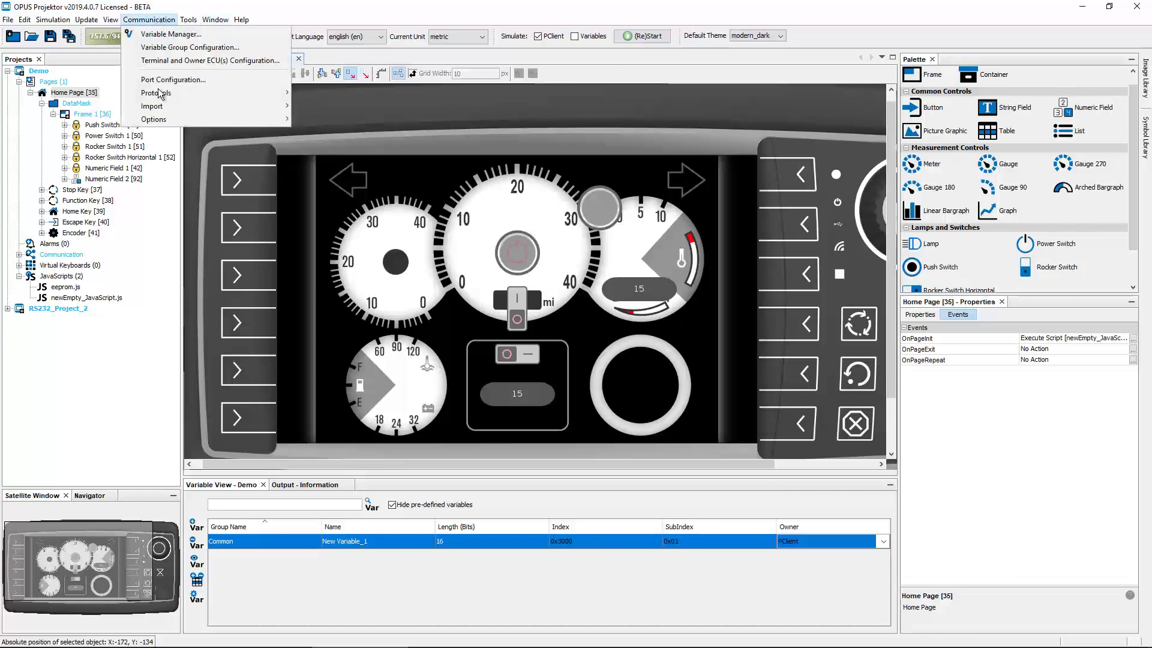
mouse_move(159, 106)
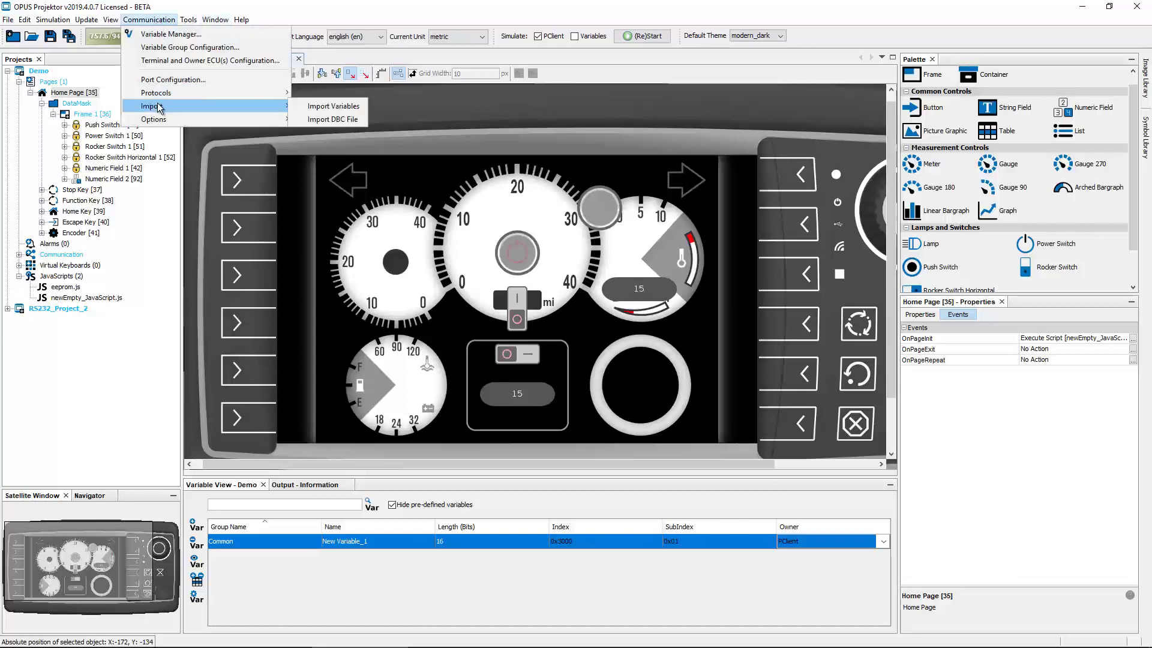
click(347, 120)
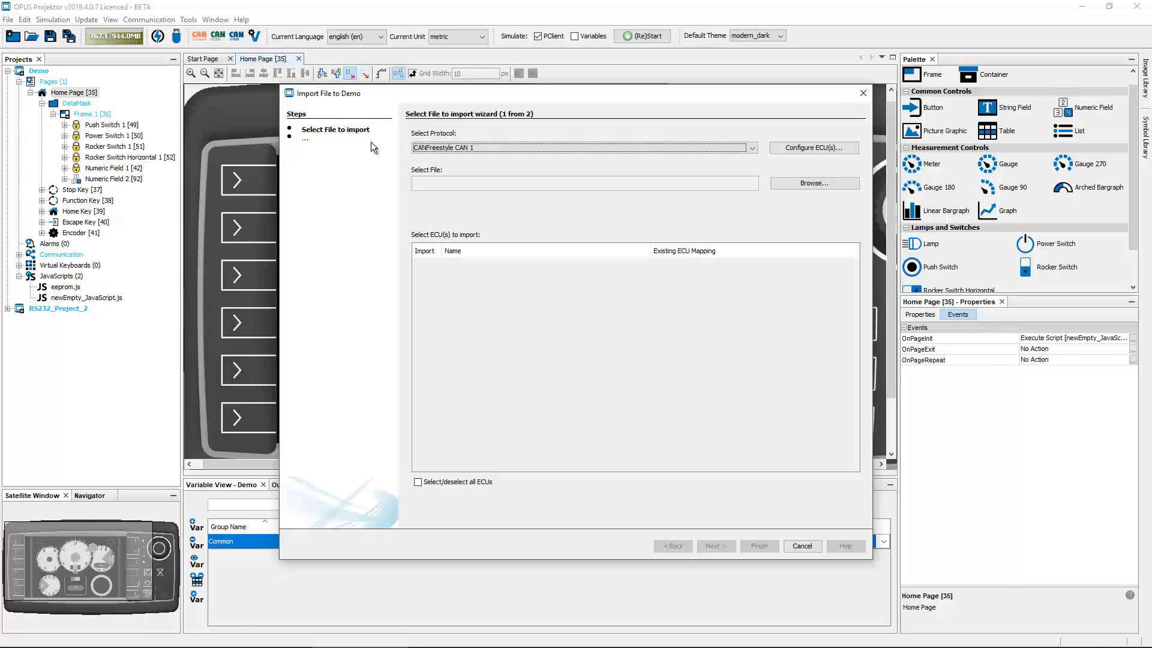
click(822, 182)
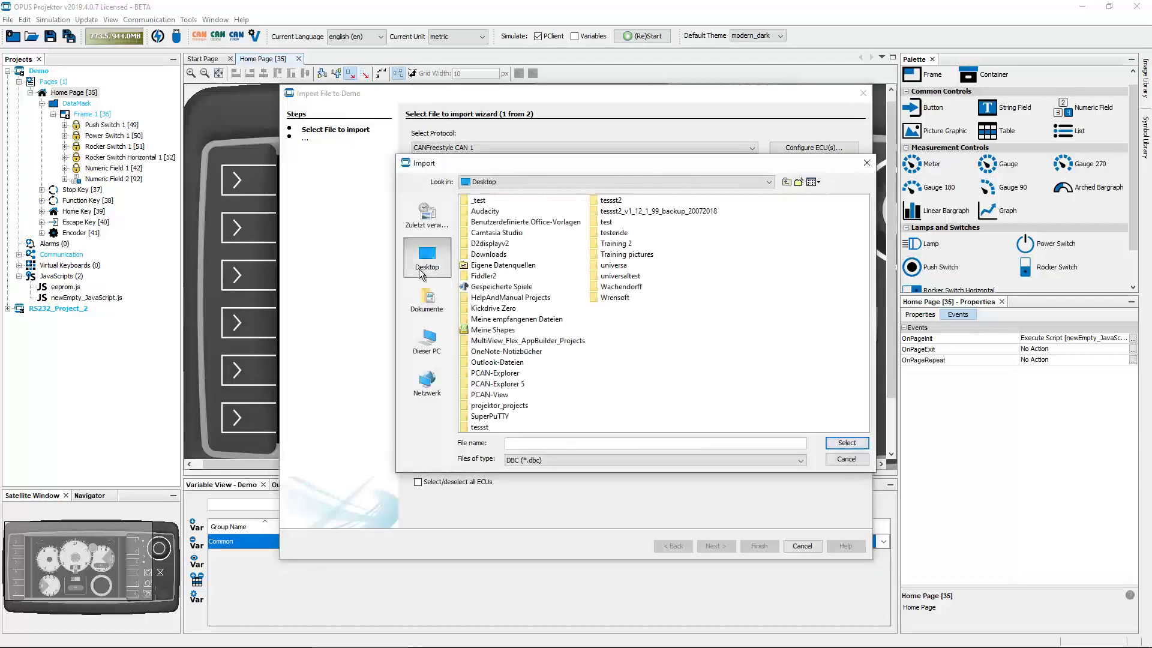
double_click(480, 281)
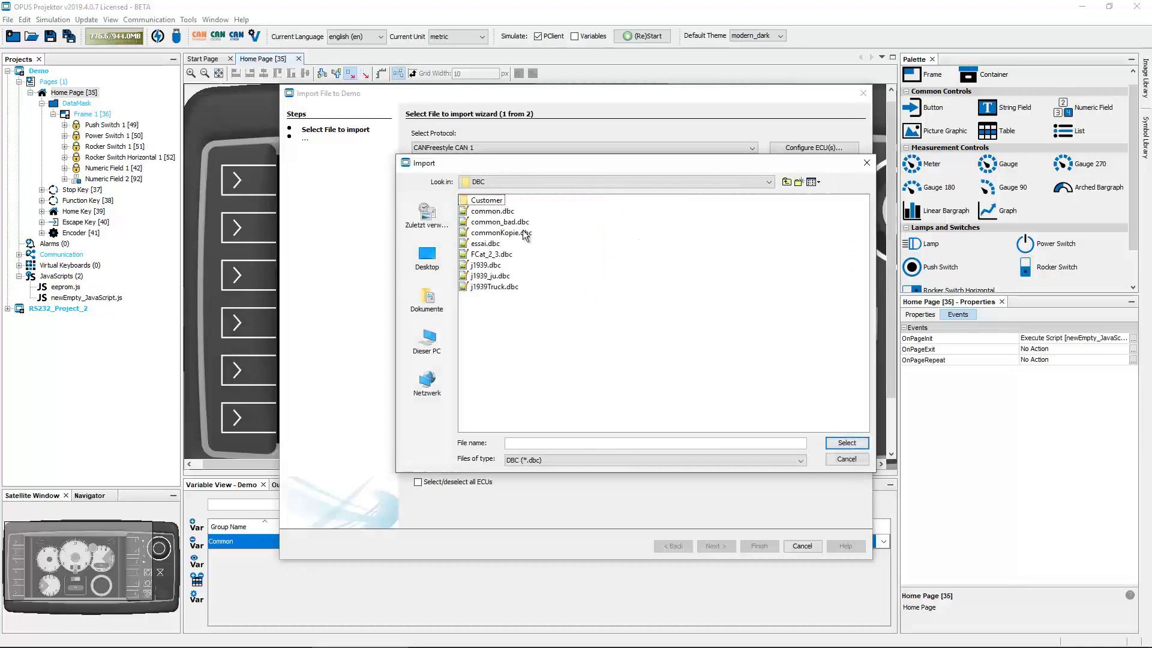
double_click(492, 211)
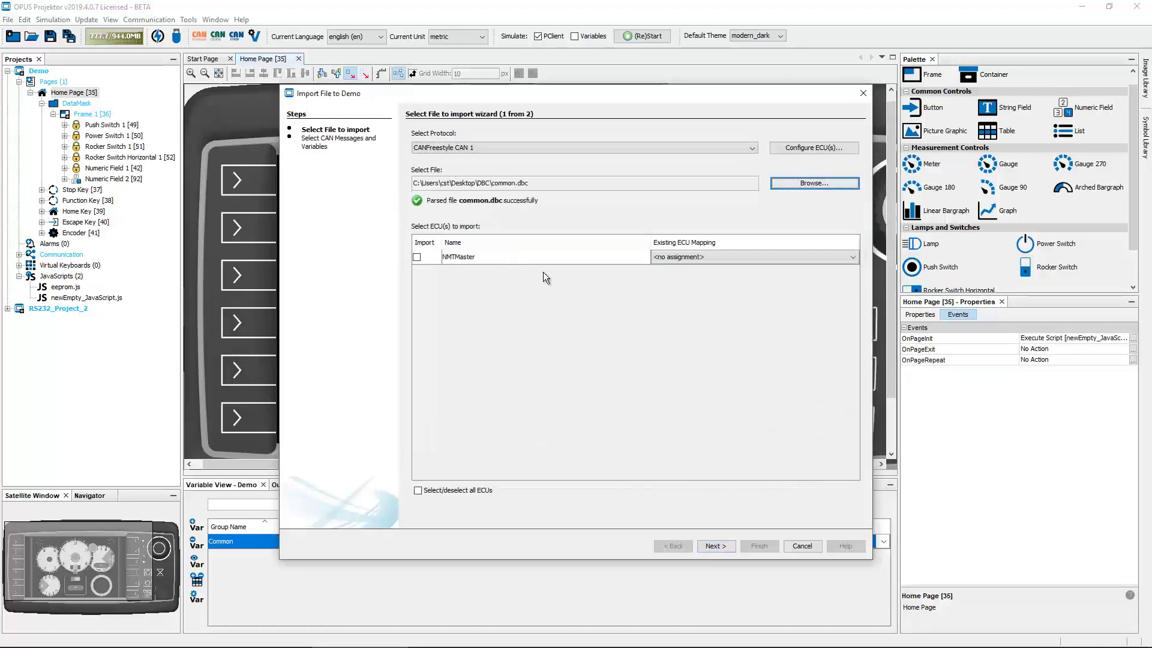
click(417, 257)
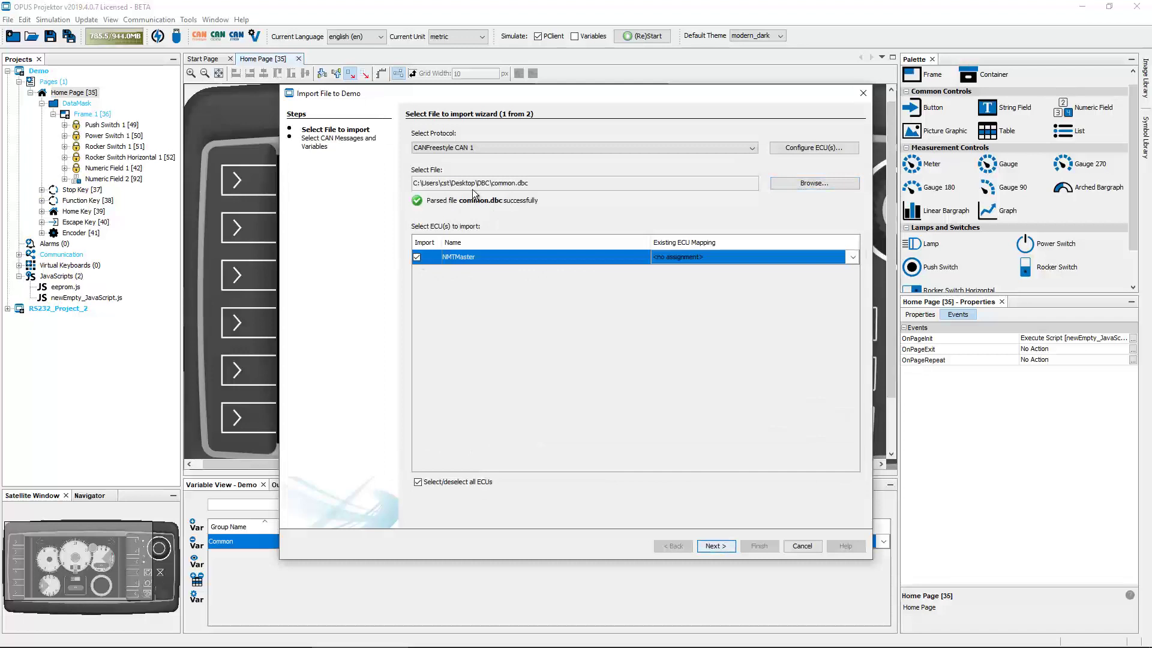
click(723, 548)
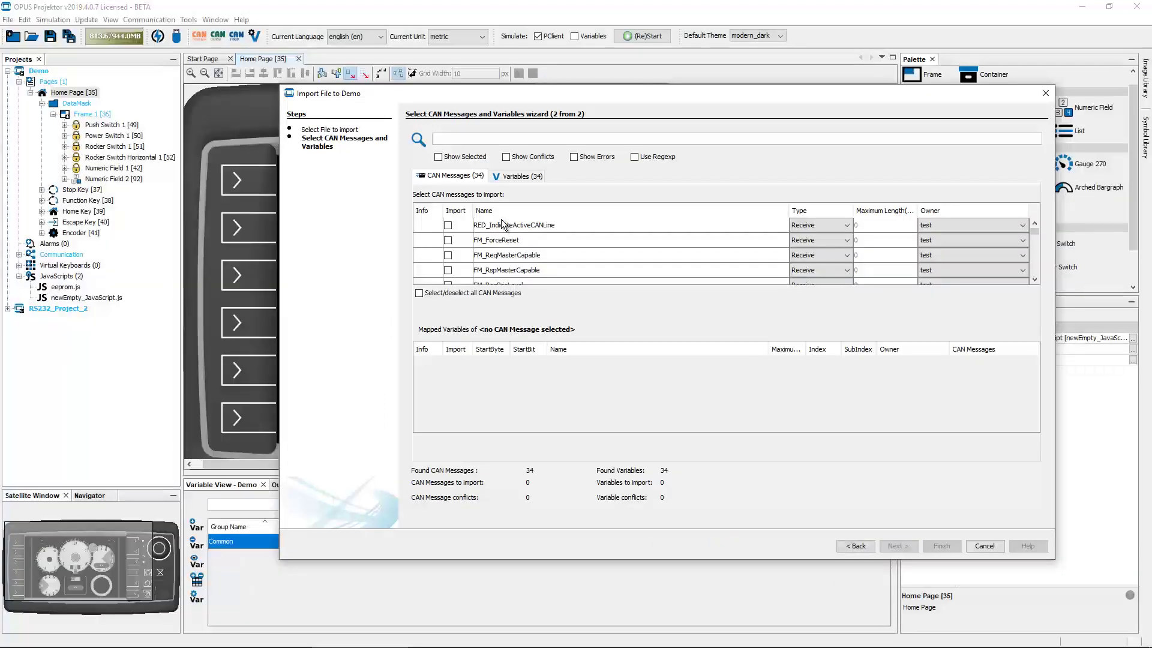
Select all 34 CAN messages and their 34 variables, finish the import, and dismiss the summary.
click(520, 177)
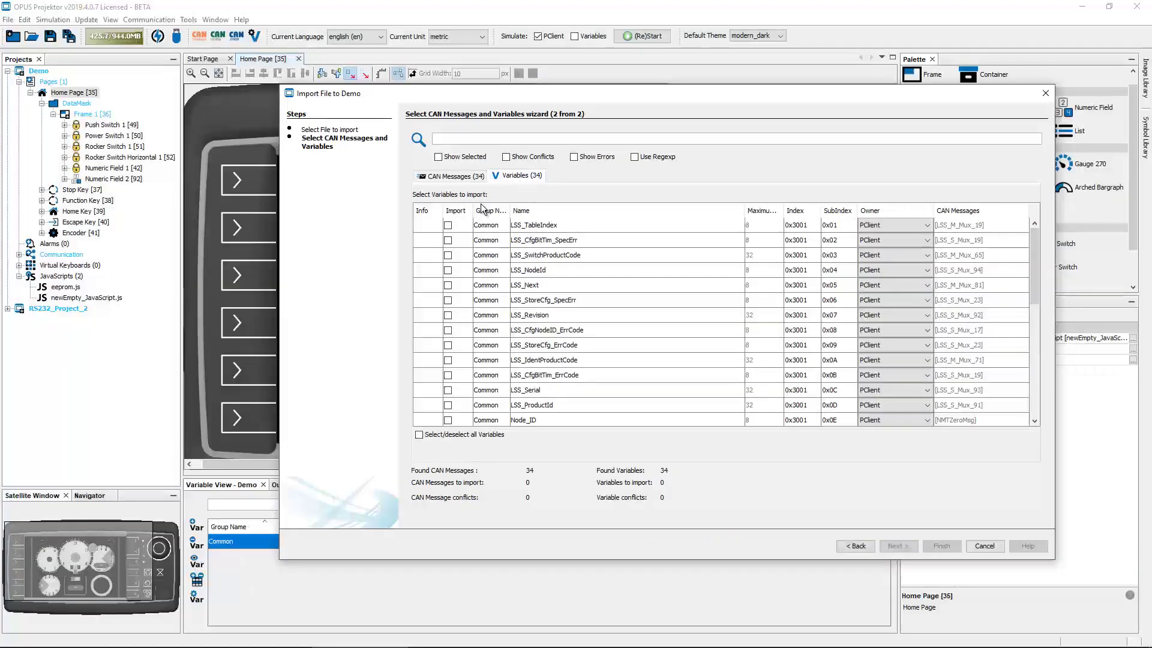
click(459, 177)
click(422, 293)
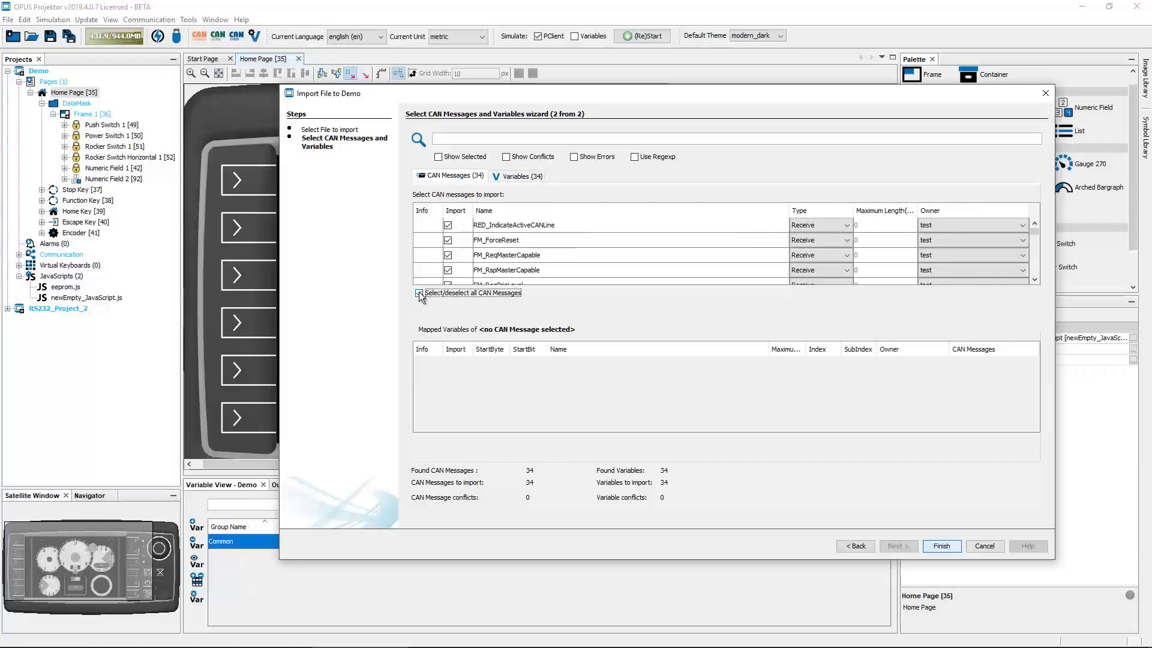
click(516, 180)
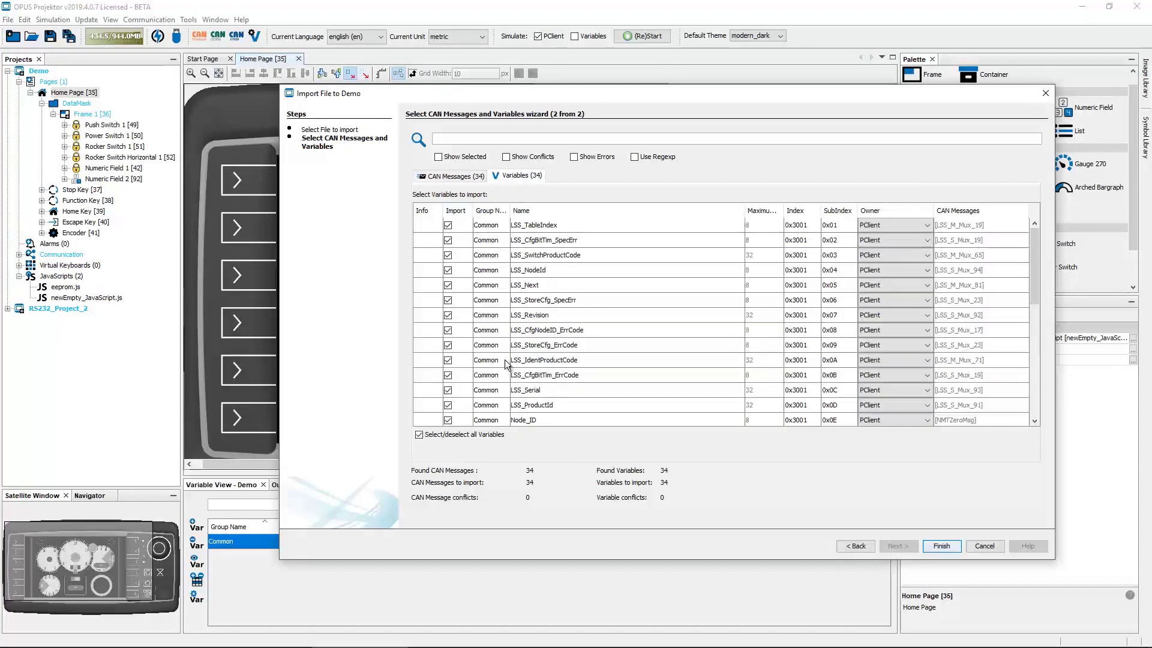
scroll(522, 354, down, 6)
scroll(528, 350, up, 6)
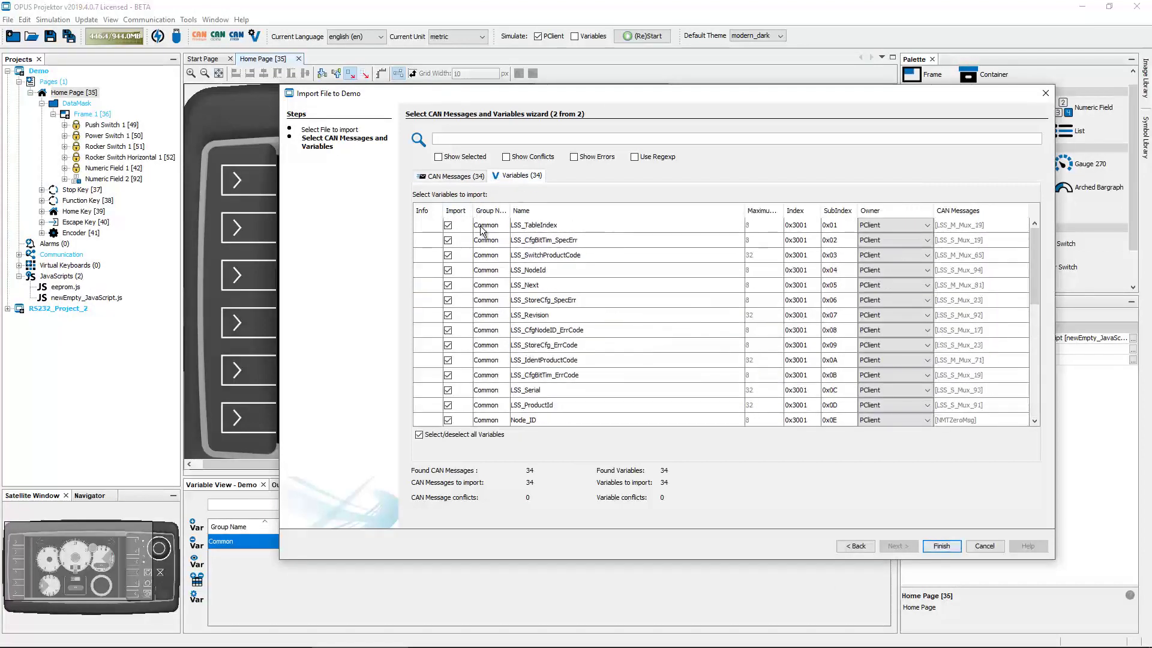
click(451, 176)
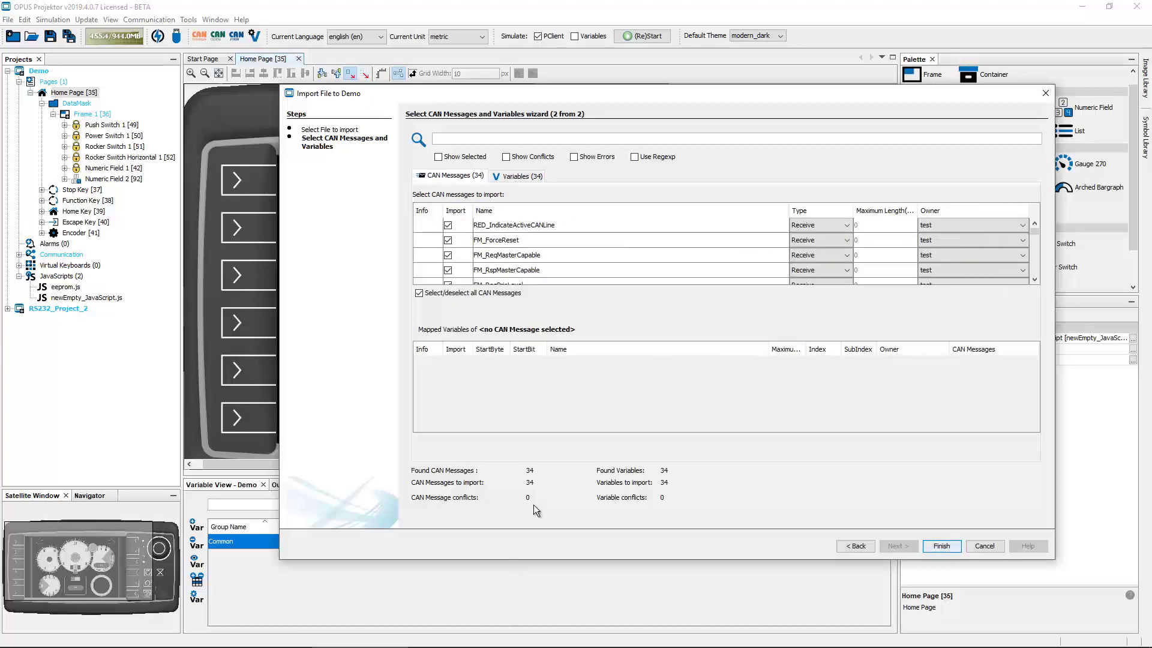
click(941, 546)
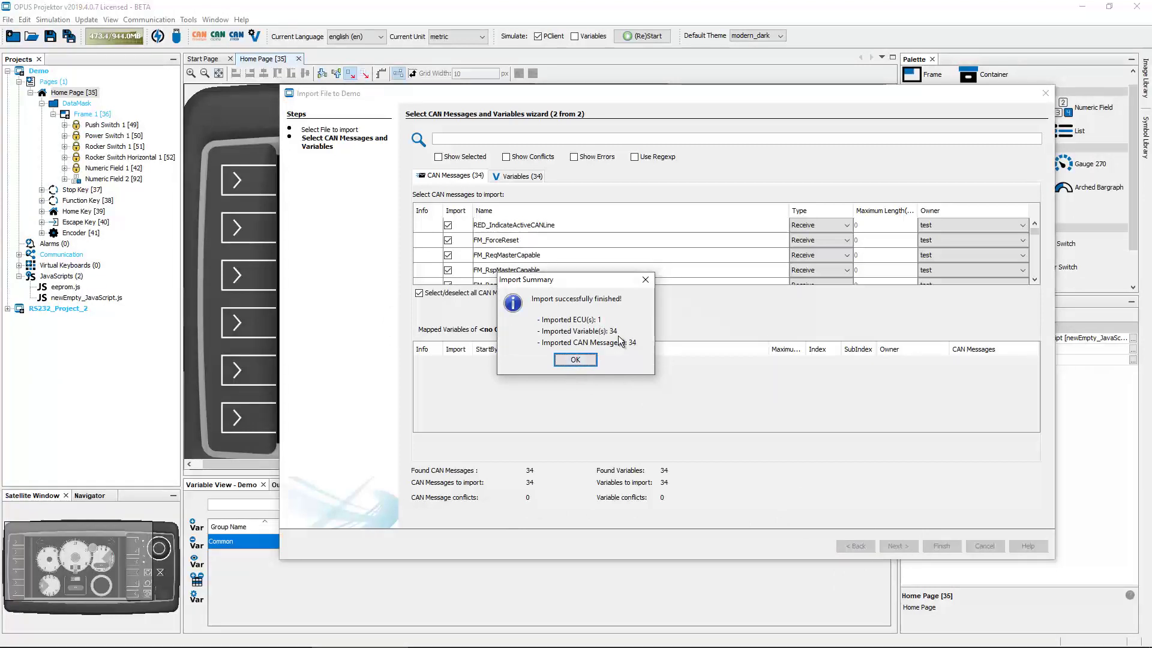
click(589, 358)
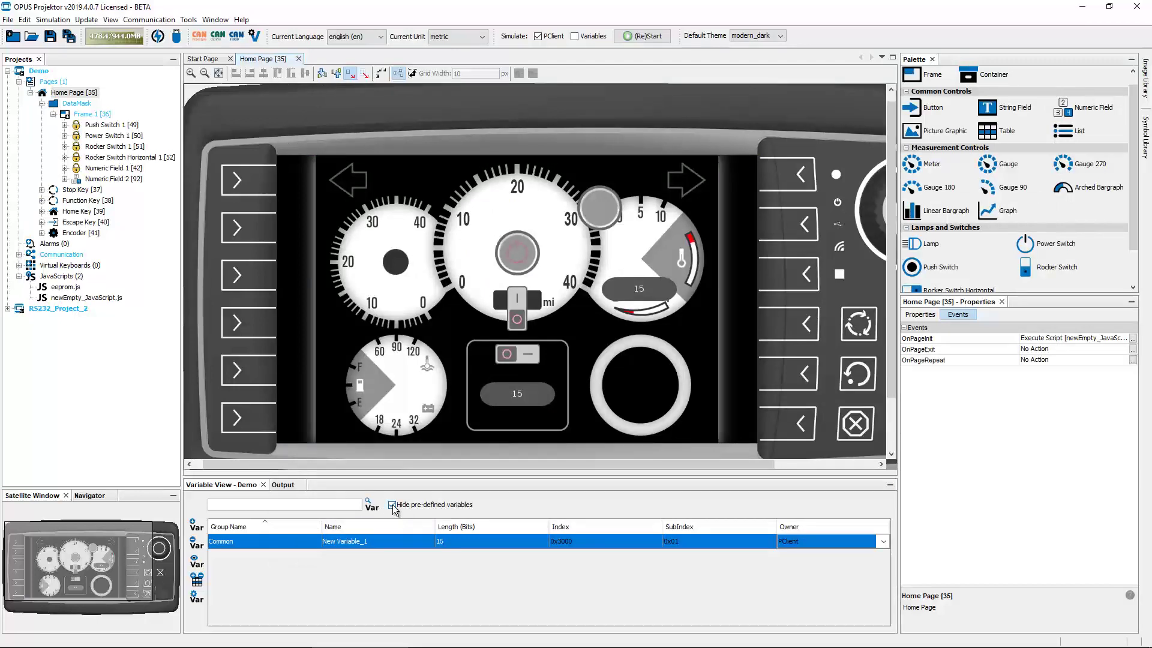
scroll(398, 561, down, 5)
scroll(398, 578, up, 5)
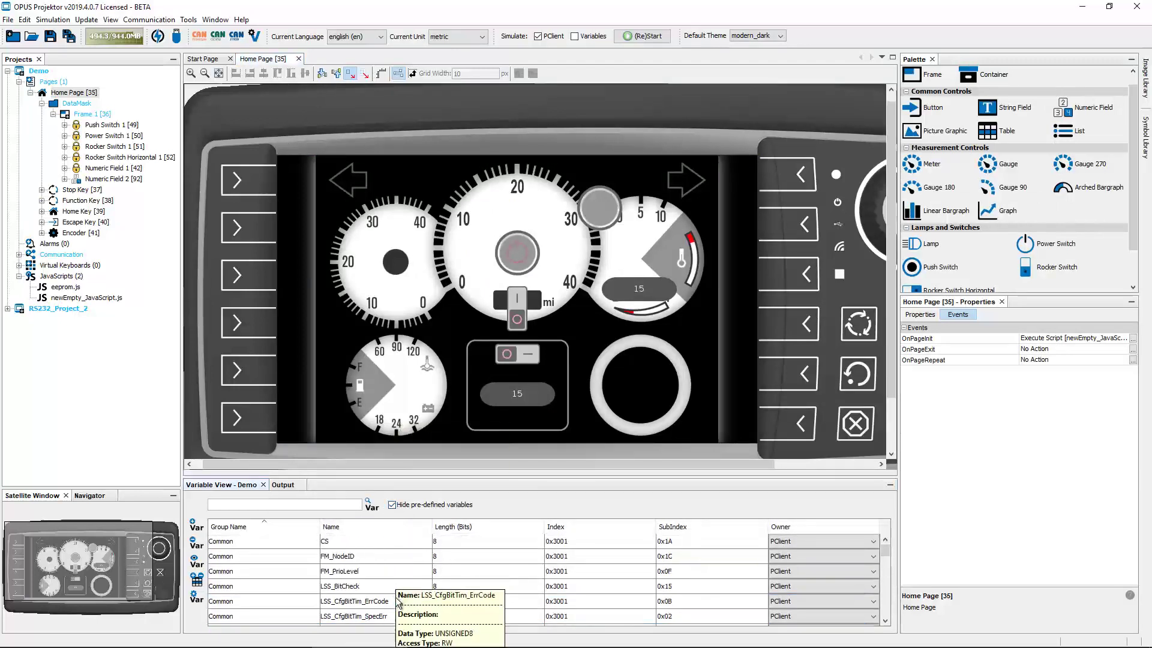
click(200, 37)
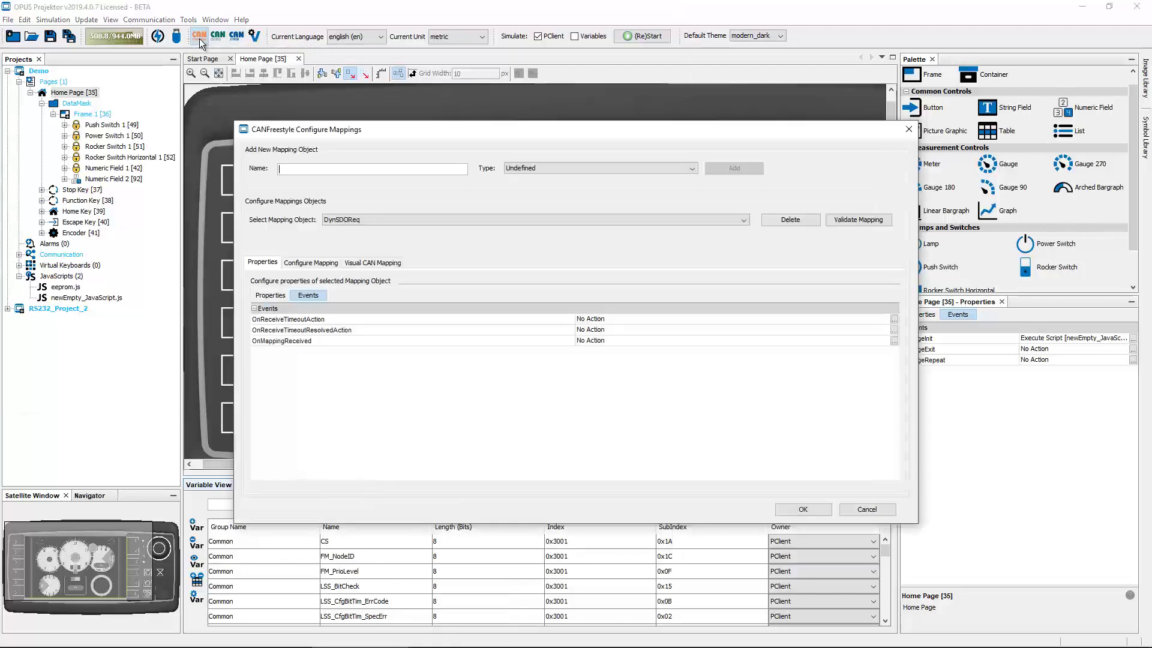
click(433, 219)
scroll(460, 258, down, 8)
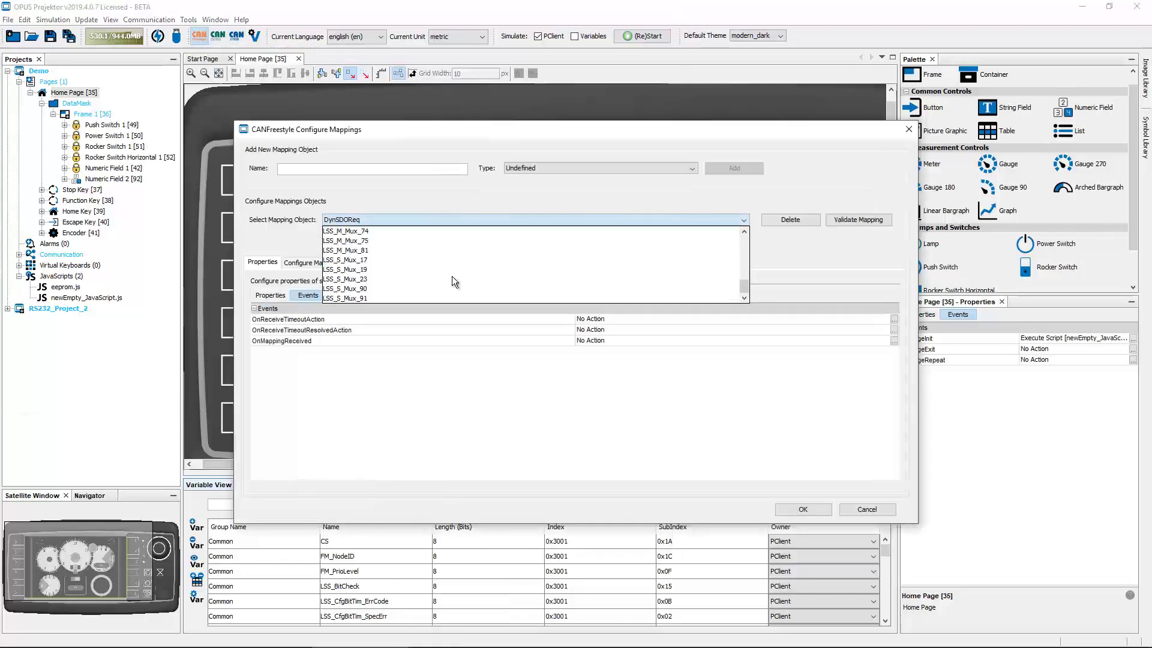
scroll(452, 276, up, 8)
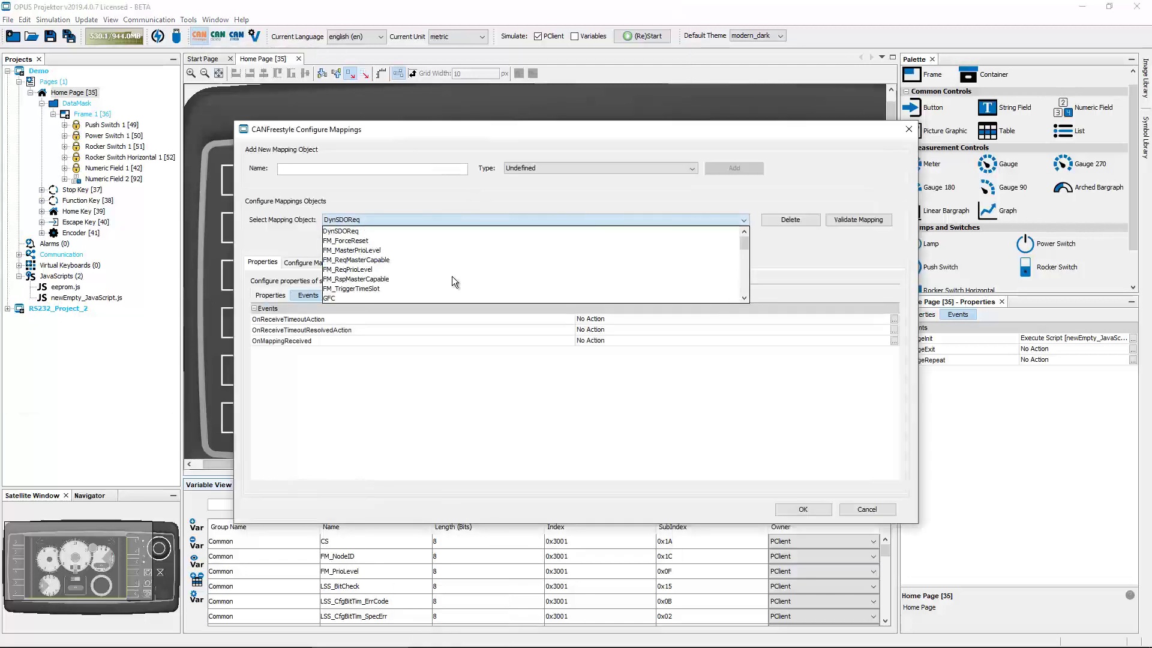
click(454, 218)
click(867, 509)
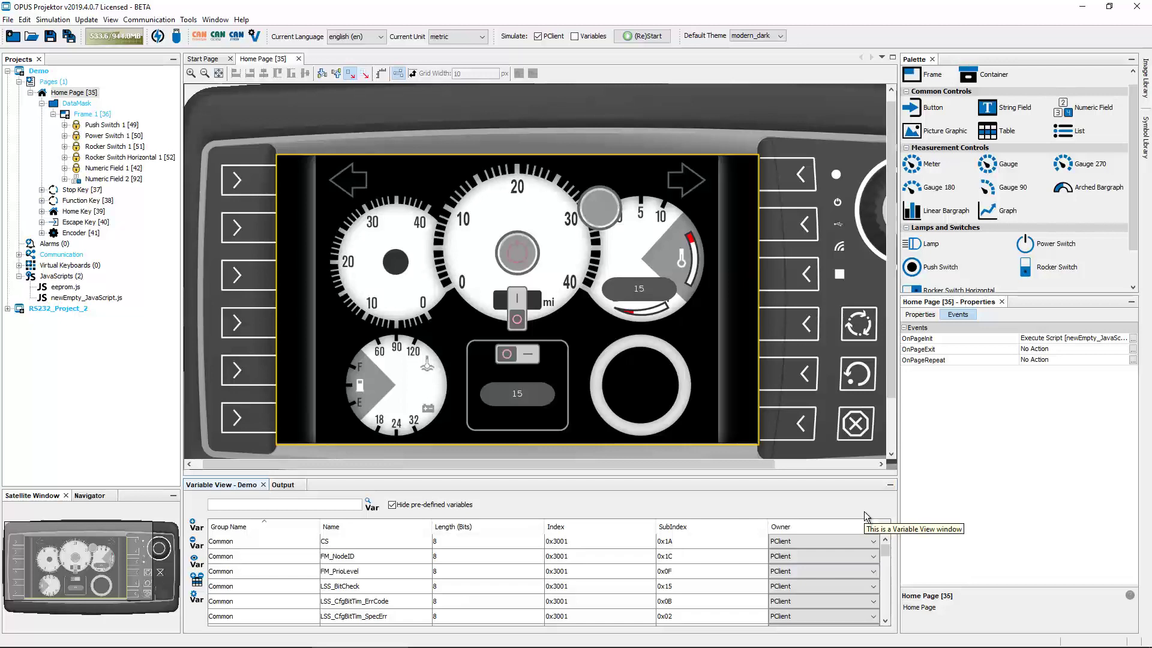
Drag Numeric Field 2 (showing 15) down below the right gauge's E–F scale.
click(666, 315)
drag(653, 293, 648, 326)
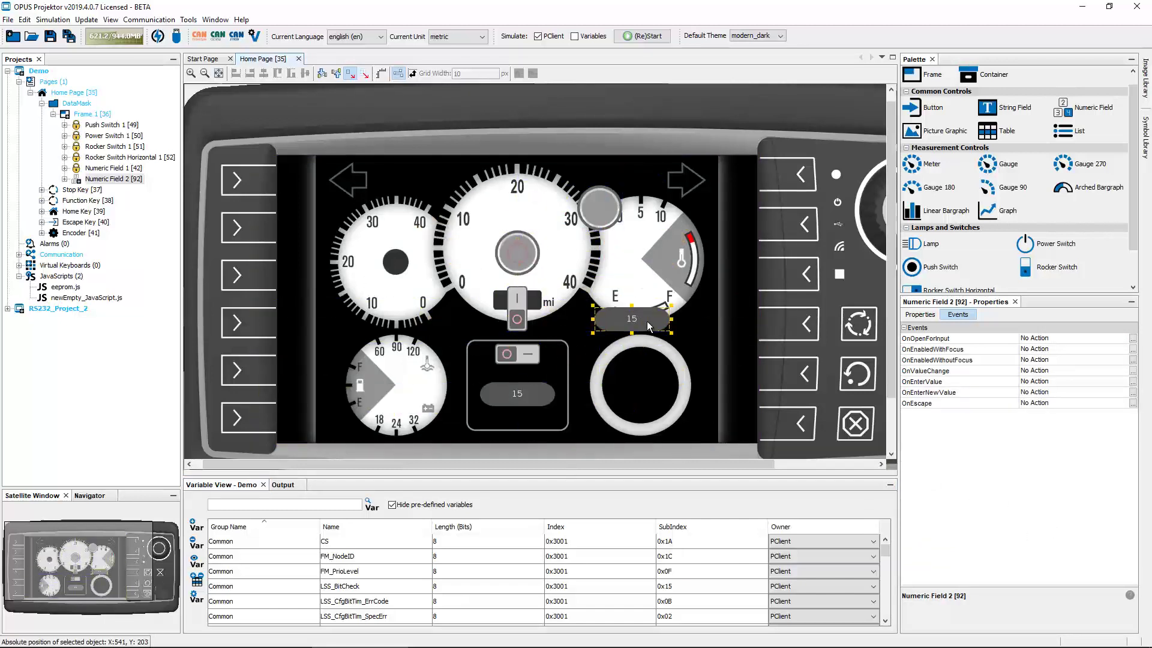